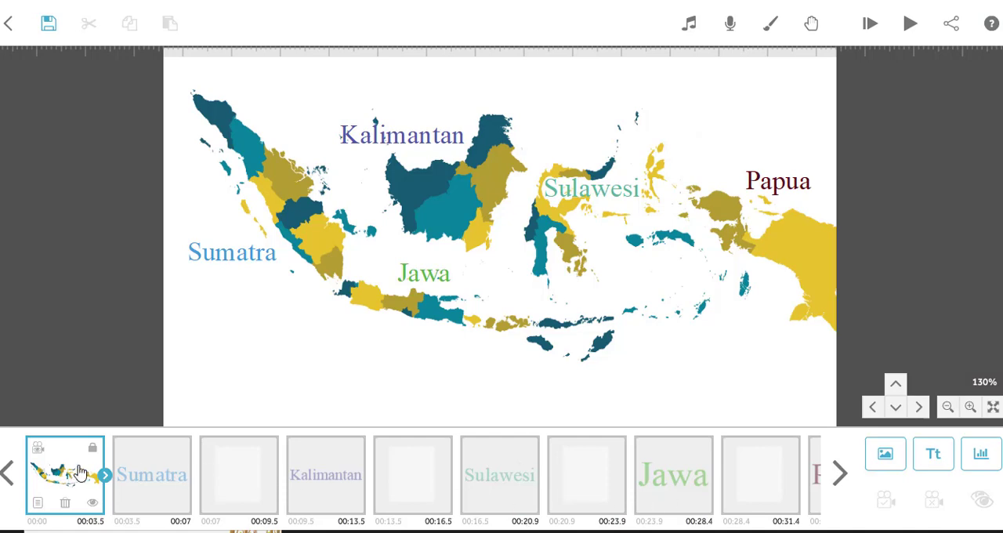
Preview the map animation from the start and stop the playback.
{"action": "left_click_drag", "start_coordinate": [81, 473], "coordinate": [80, 471]}
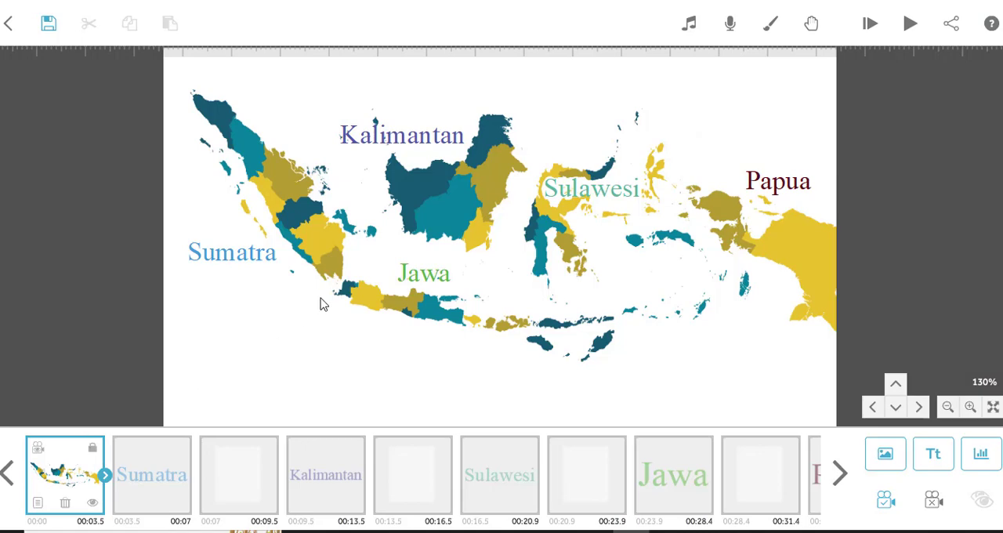
{"action": "left_click_drag", "start_coordinate": [322, 299], "coordinate": [242, 127]}
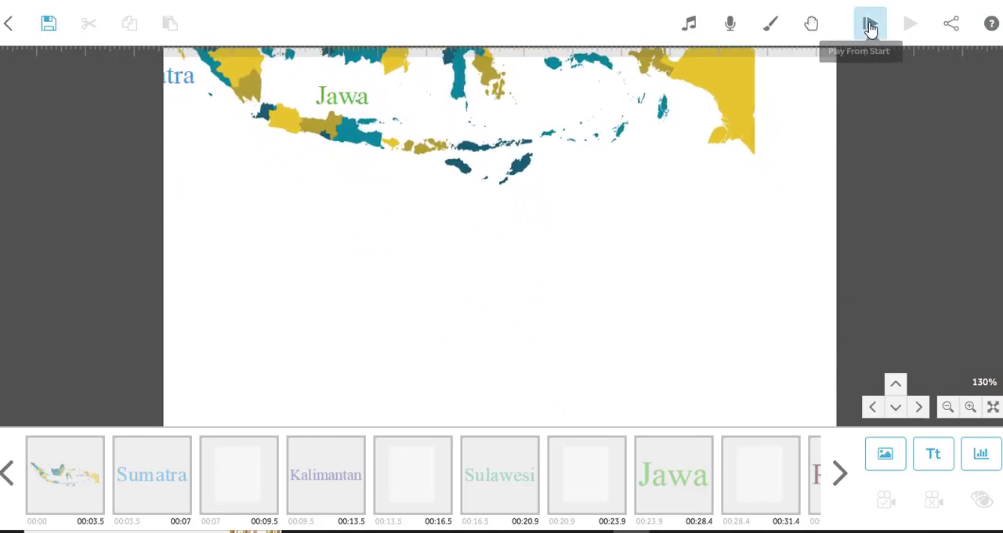
{"action": "left_click", "coordinate": [870, 27]}
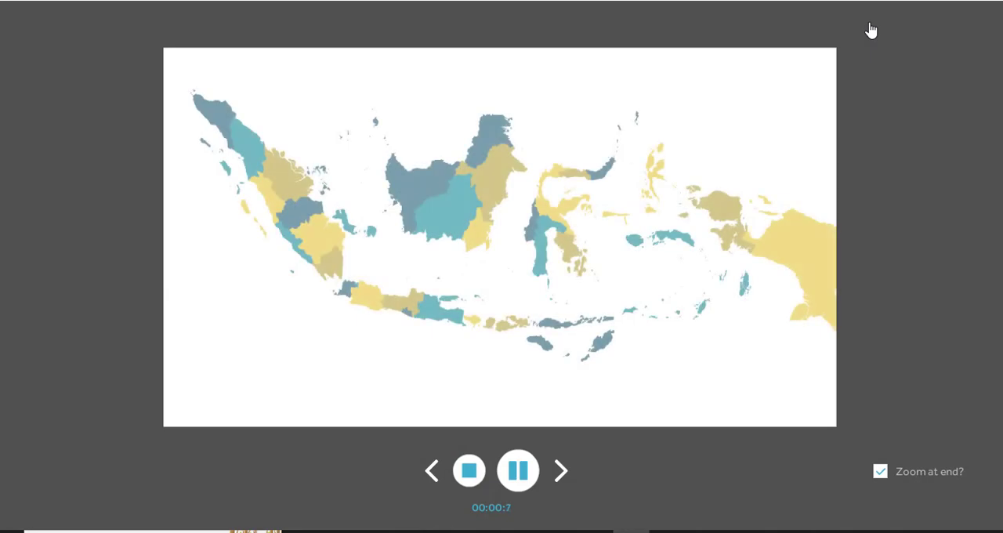
{"action": "left_click", "coordinate": [469, 467]}
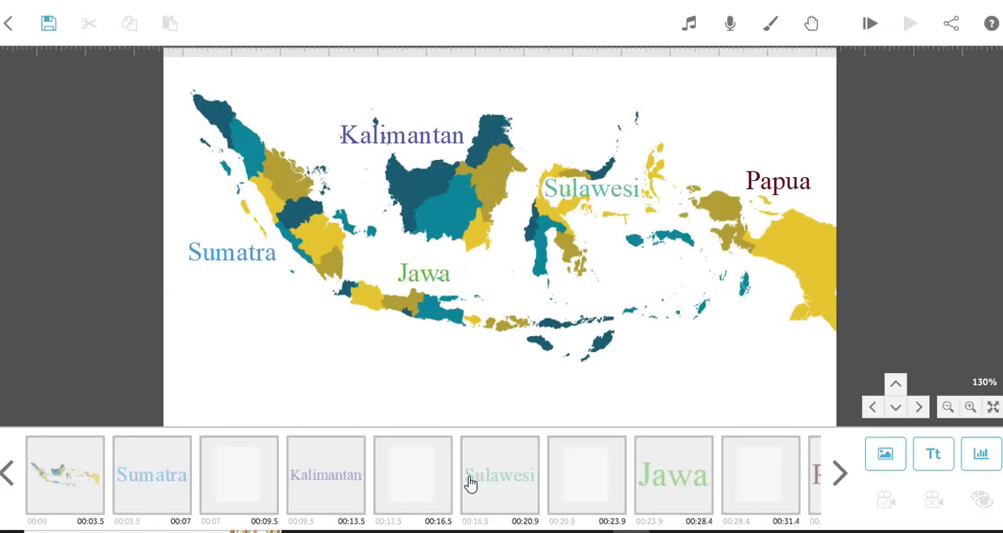
Show the Sumatra text's camera position and set that zoomed-in view as its camera.
{"action": "left_click", "coordinate": [160, 487]}
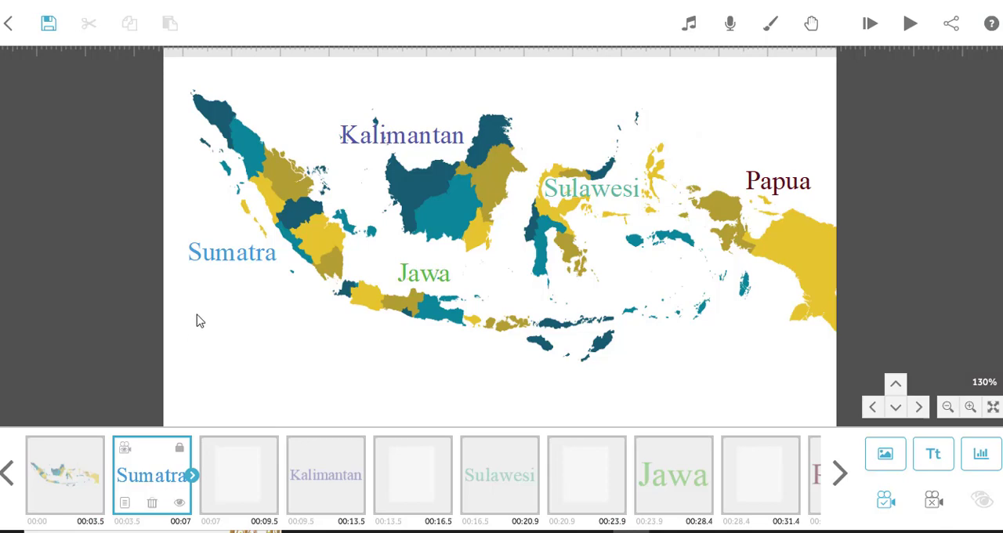
{"action": "left_click", "coordinate": [125, 449]}
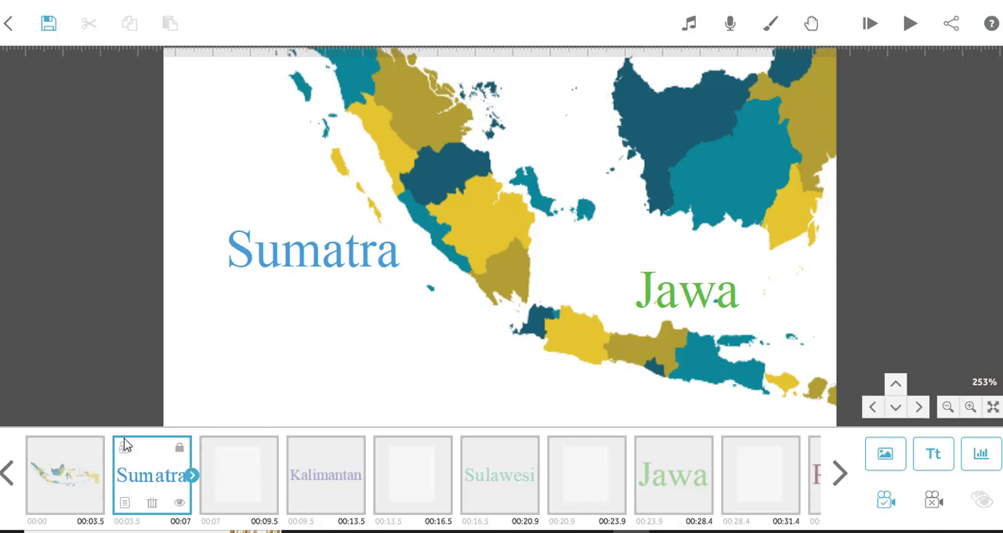
{"action": "left_click", "coordinate": [886, 499]}
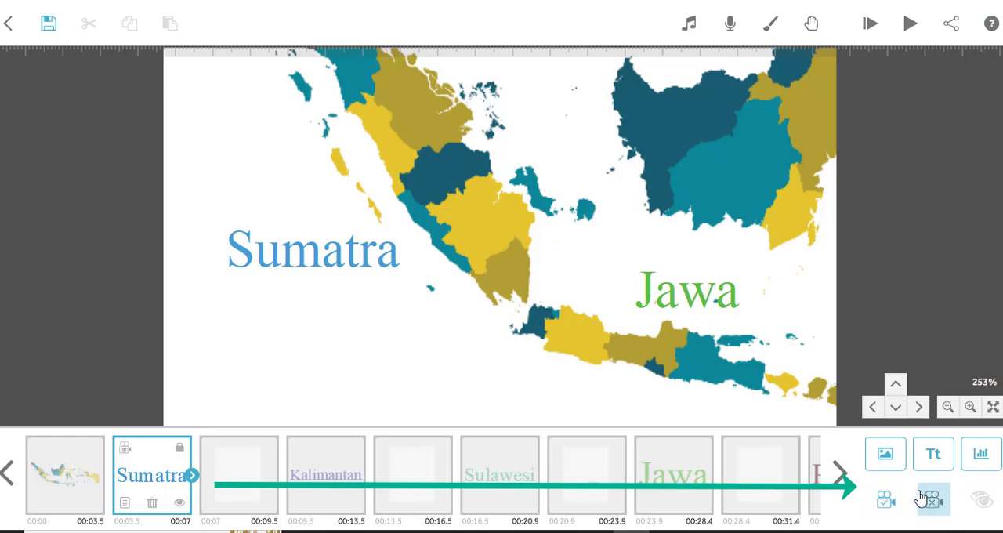
{"action": "left_click", "coordinate": [890, 510]}
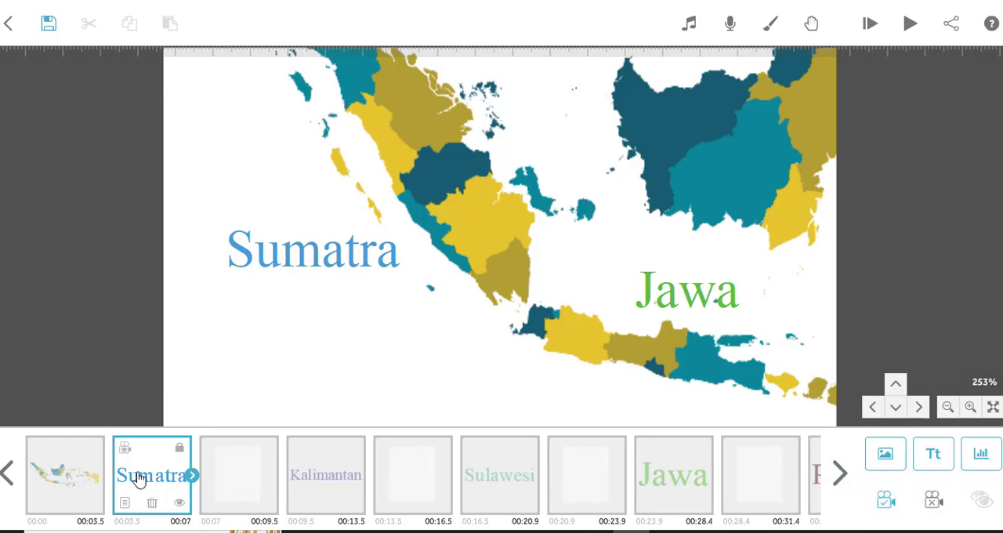
Check the camera position of the blank element following Sumatra, comparing it with the map and Sumatra elements.
{"action": "left_click", "coordinate": [240, 477]}
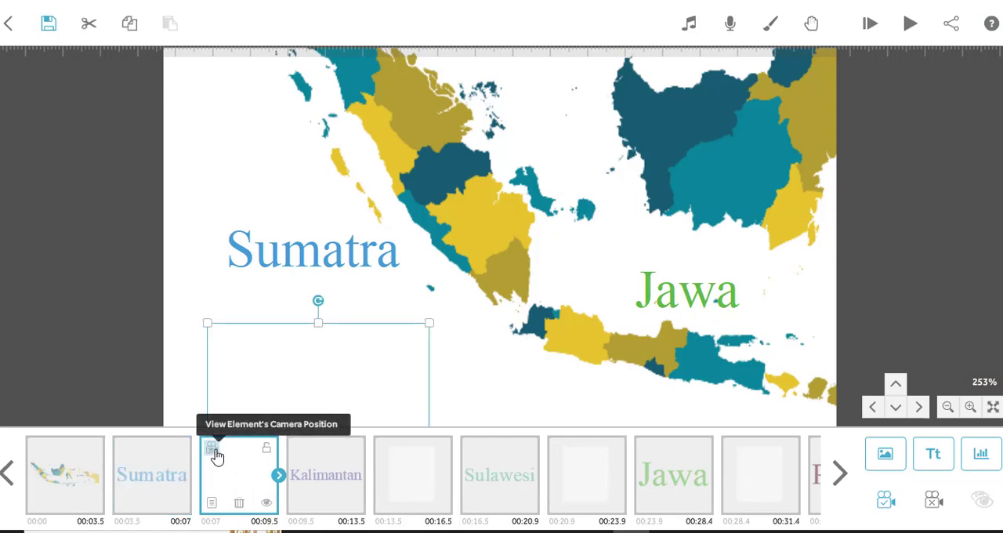
{"action": "left_click", "coordinate": [213, 451]}
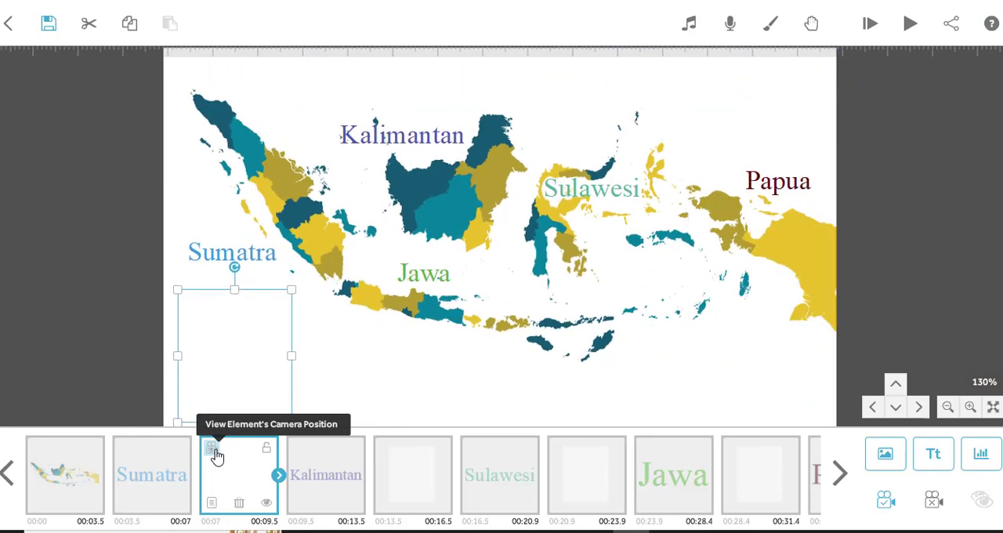
{"action": "left_click", "coordinate": [356, 357]}
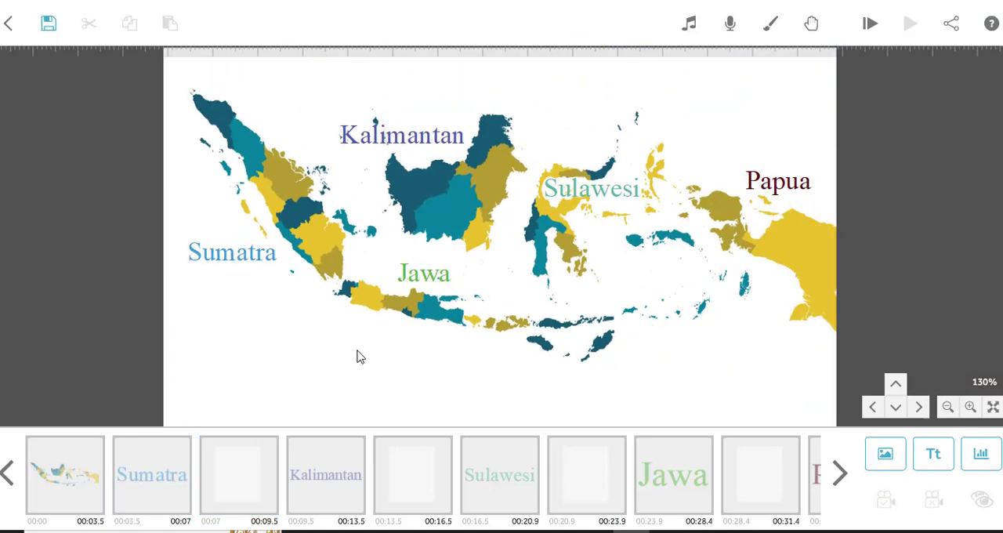
{"action": "left_click", "coordinate": [236, 484]}
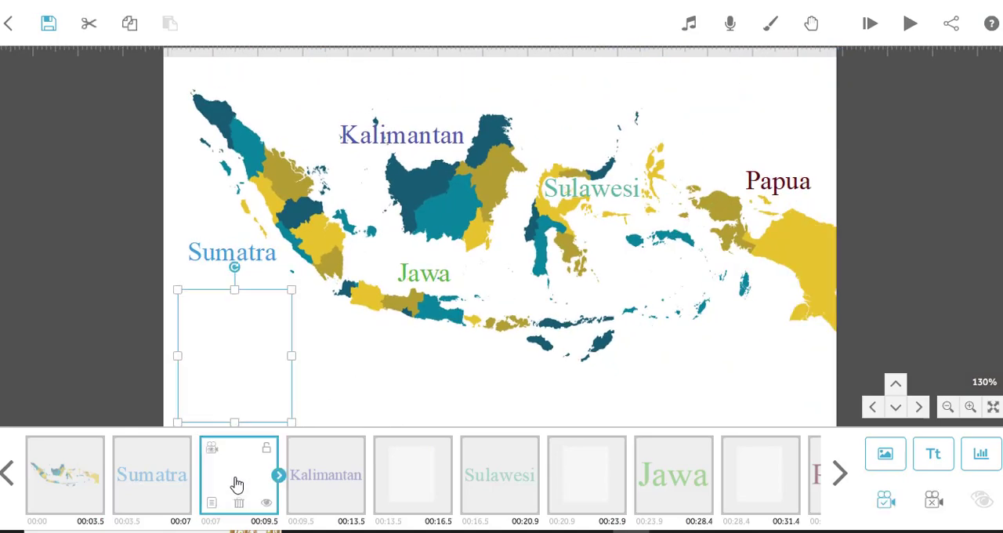
{"action": "left_click", "coordinate": [54, 475]}
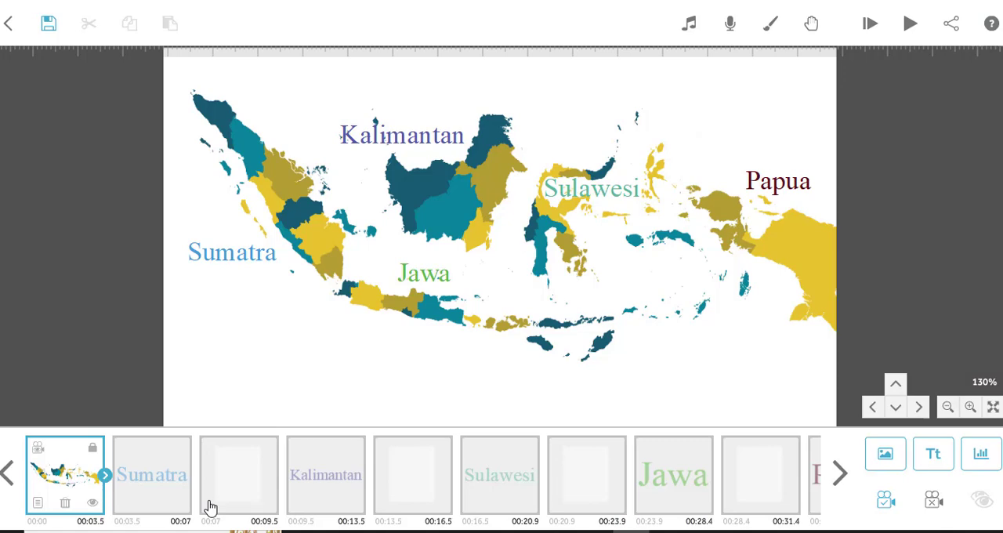
{"action": "left_click", "coordinate": [161, 484]}
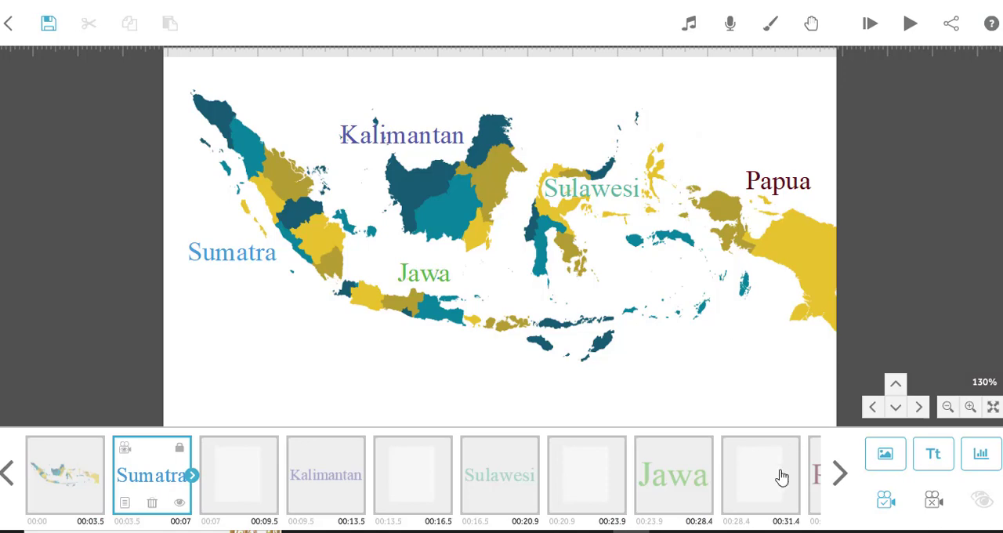
Examine the camera position of the Papua text at the end of the timeline.
{"action": "left_click", "coordinate": [841, 486]}
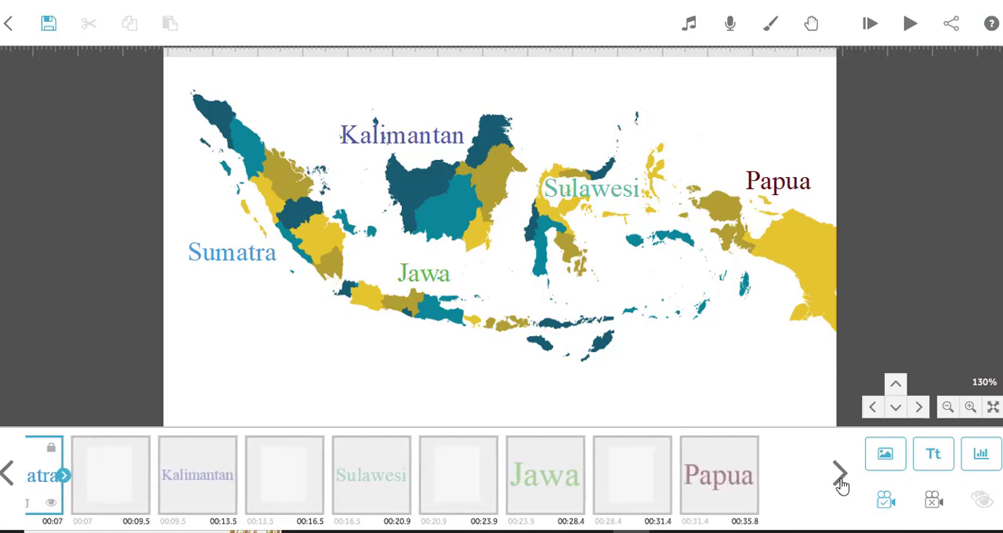
{"action": "left_click", "coordinate": [800, 481]}
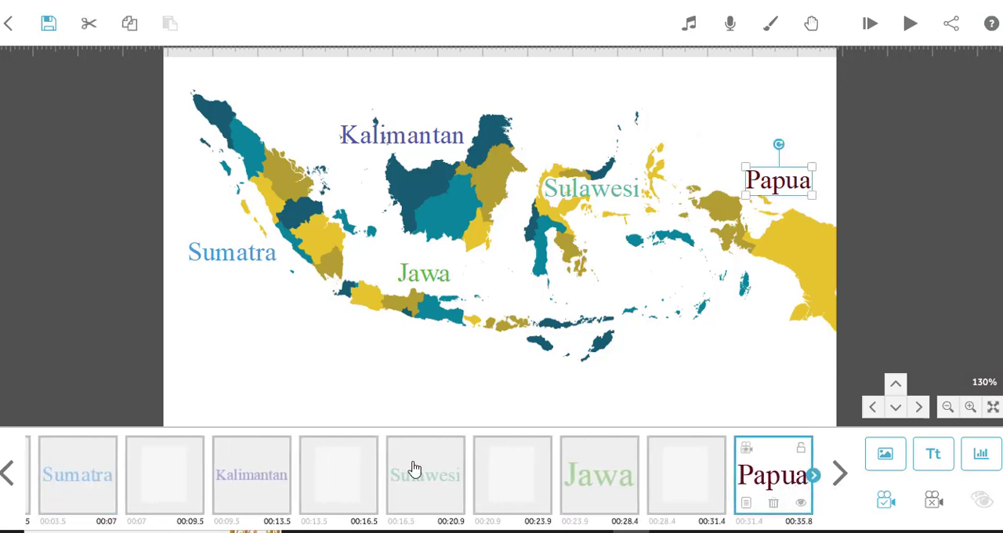
{"action": "left_click", "coordinate": [672, 478]}
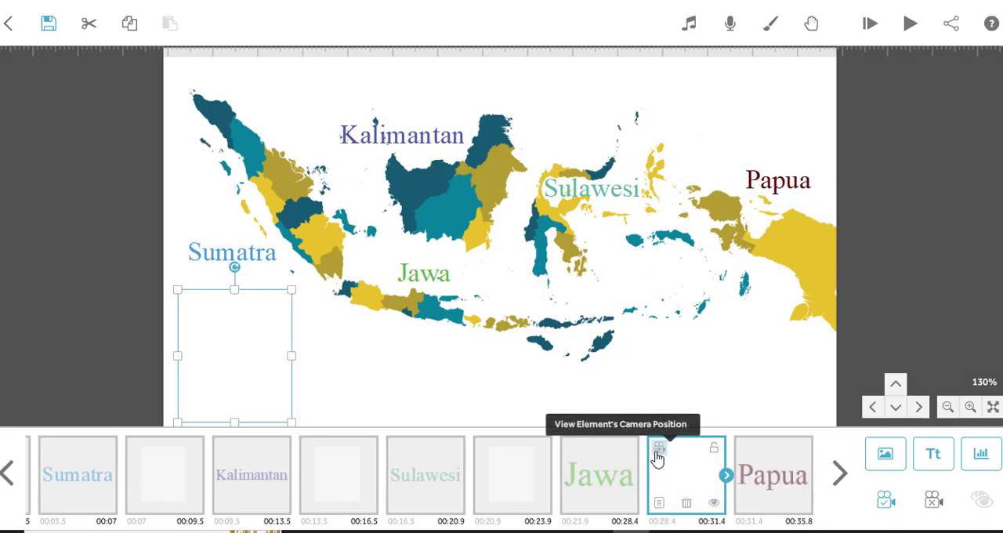
{"action": "left_click", "coordinate": [776, 491]}
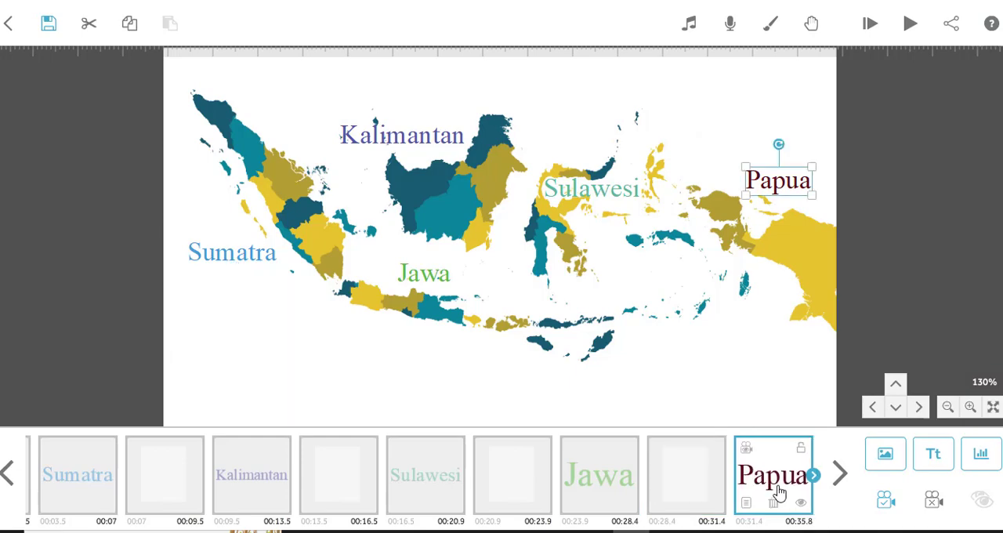
{"action": "left_click", "coordinate": [746, 455]}
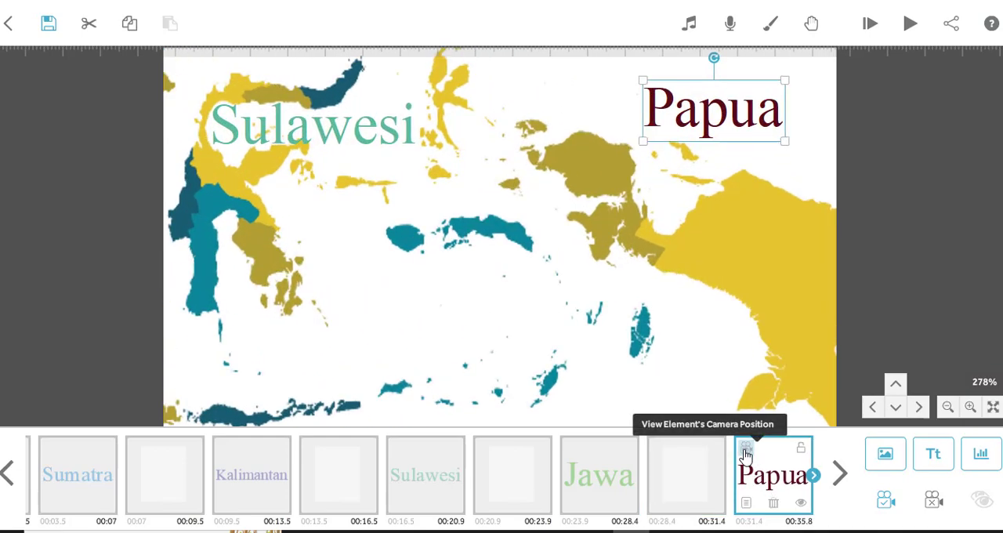
{"action": "left_click", "coordinate": [775, 188]}
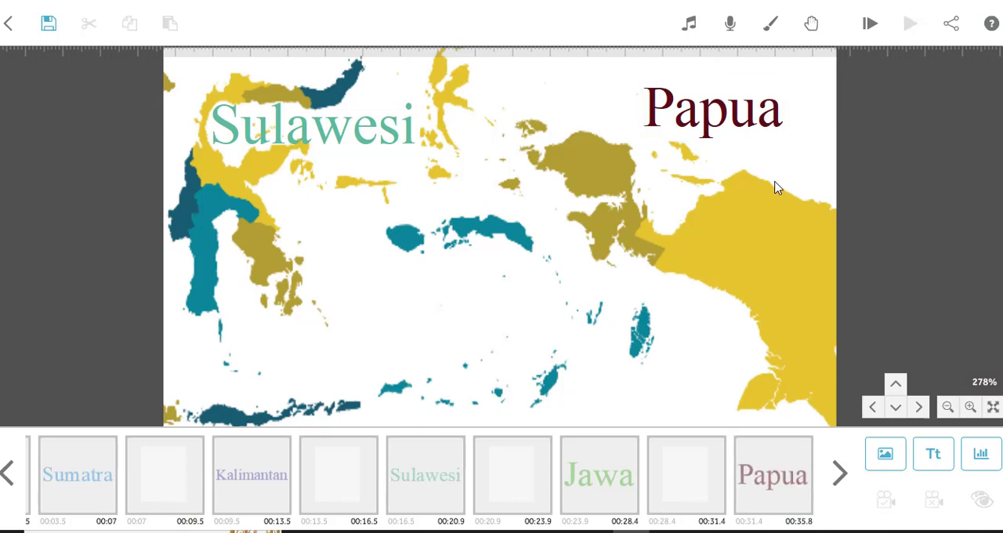
Return the canvas to the full-map camera position of the blank element before Papua and clear the selection.
{"action": "left_click", "coordinate": [693, 487]}
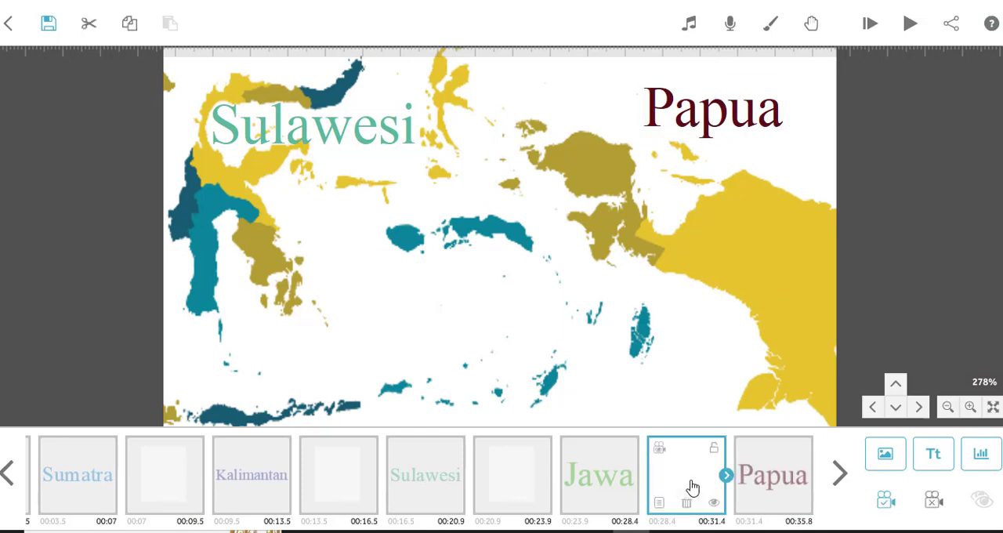
{"action": "left_click", "coordinate": [660, 449]}
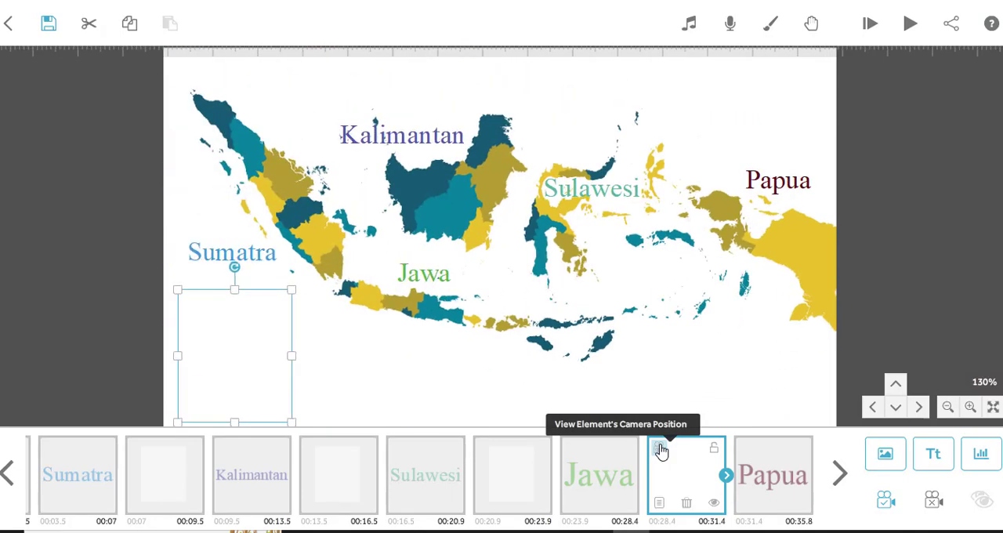
{"action": "left_click", "coordinate": [840, 474]}
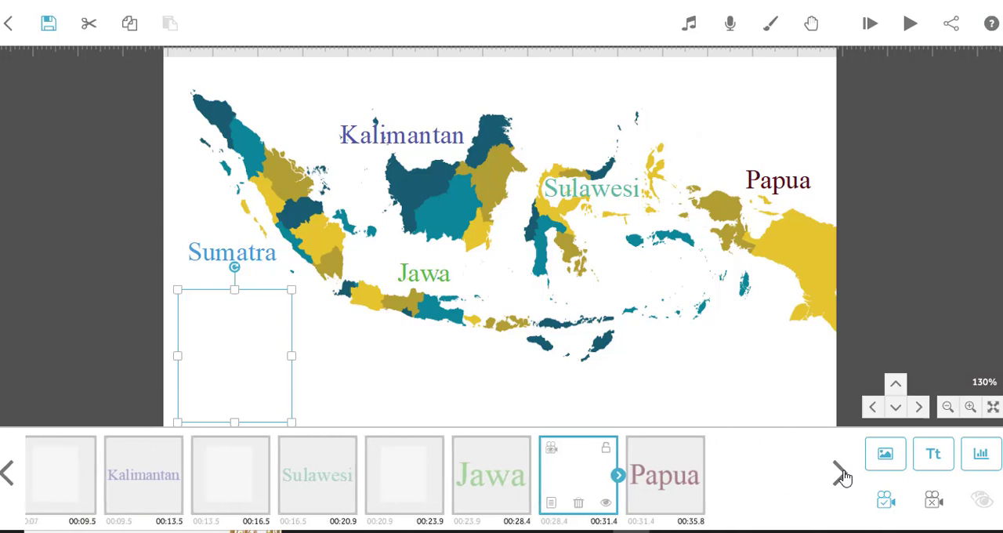
{"action": "left_click", "coordinate": [704, 375]}
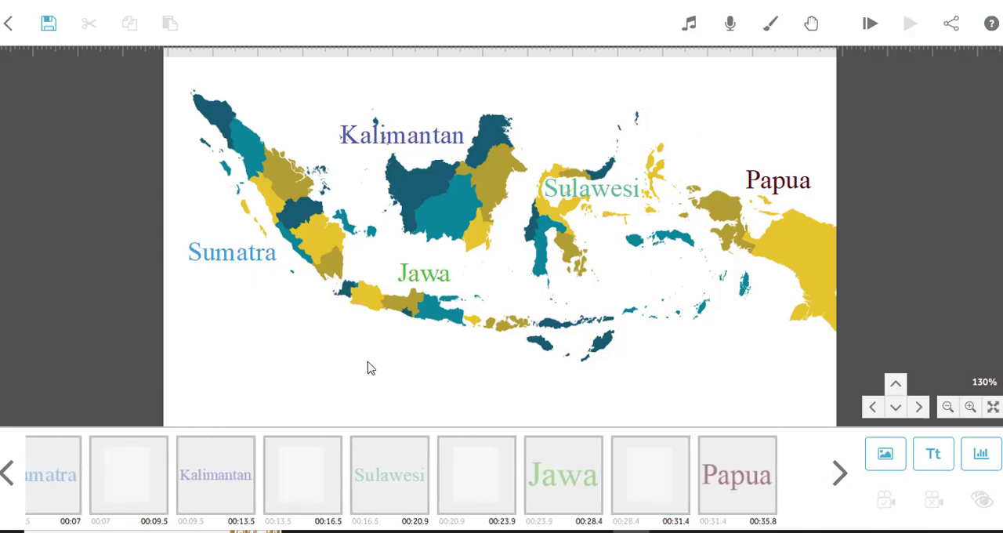
Add the text "Jakarta" in Londrina Solid Regular and place it below the Sumatra label, southwest of Java.
{"action": "left_click", "coordinate": [934, 456]}
{"action": "left_click", "coordinate": [550, 199]}
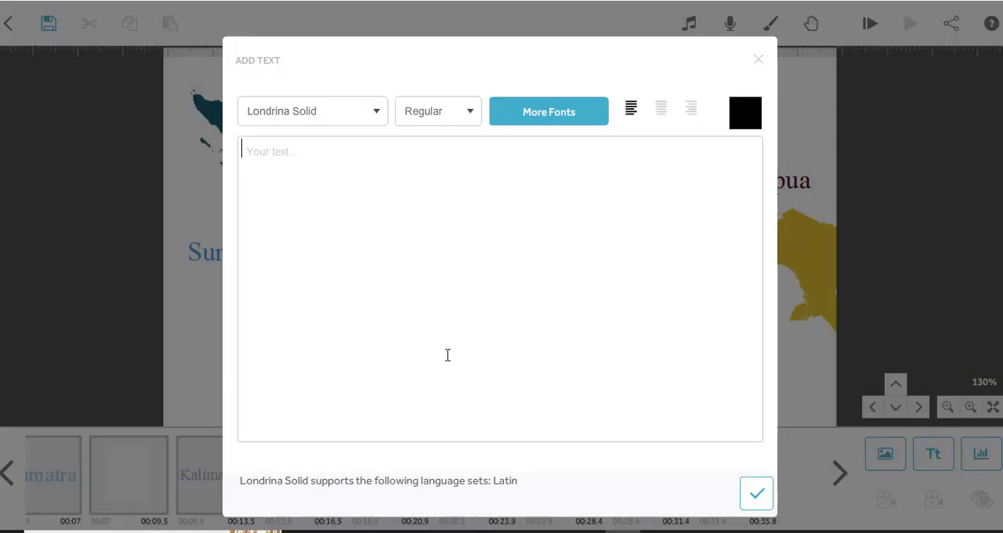
{"action": "type", "text": "Jakarta"}
{"action": "left_click", "coordinate": [757, 495]}
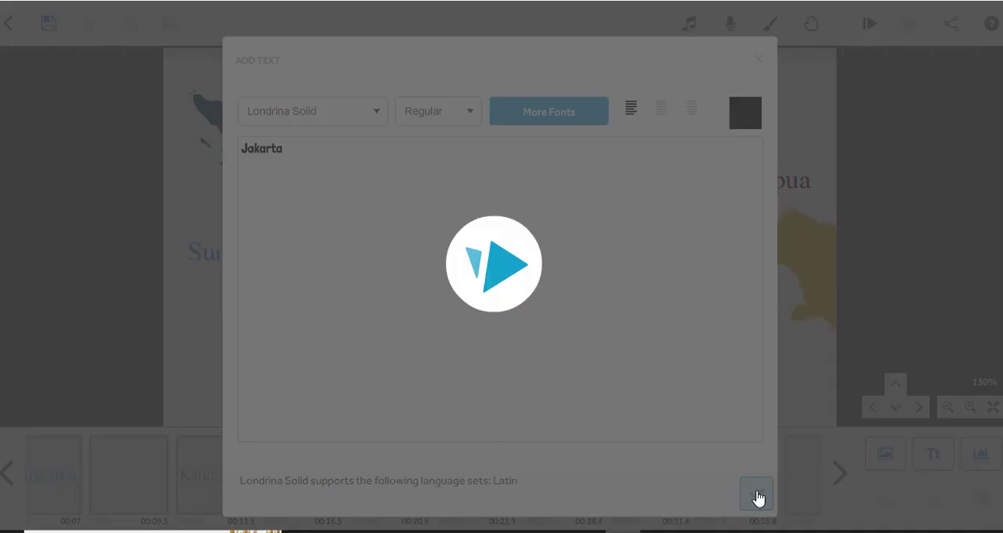
{"action": "left_click_drag", "start_coordinate": [510, 245], "coordinate": [303, 357]}
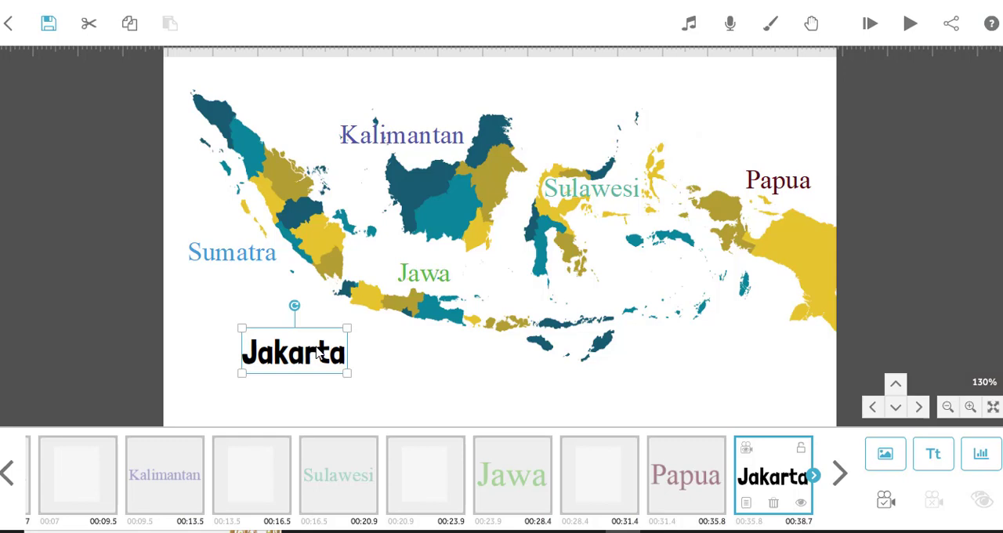
{"action": "left_click", "coordinate": [381, 369]}
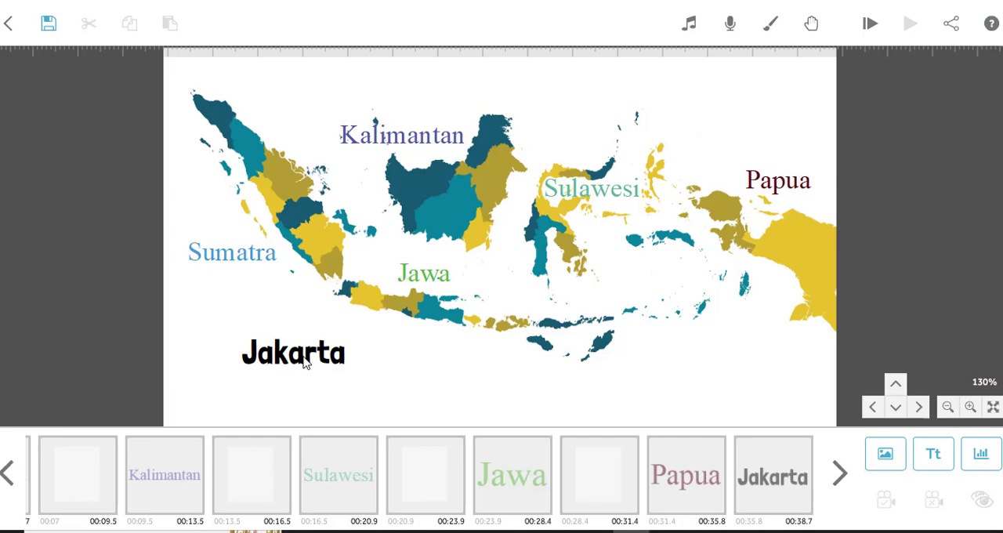
Preview the animation from the Jakarta text and stop the playback.
{"action": "left_click", "coordinate": [773, 479]}
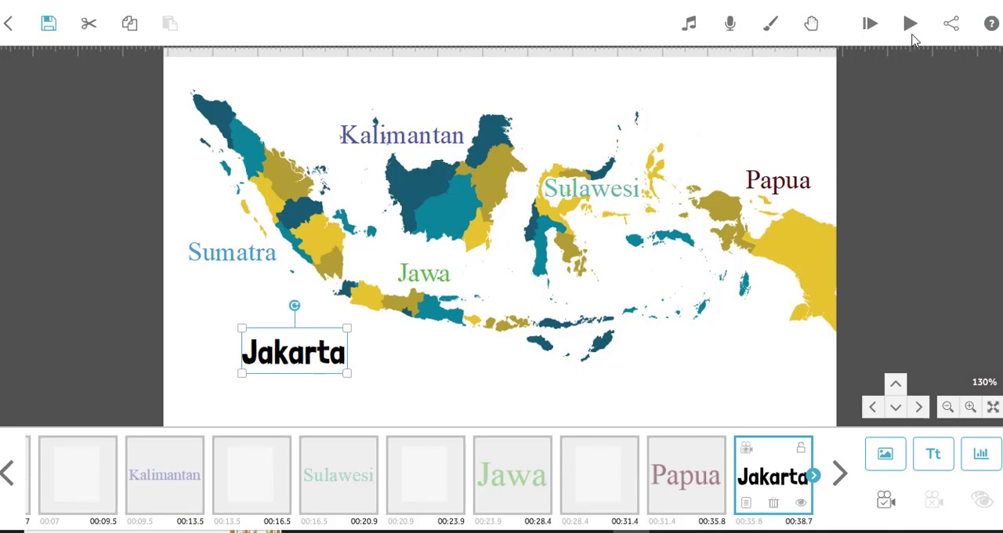
{"action": "left_click", "coordinate": [909, 24]}
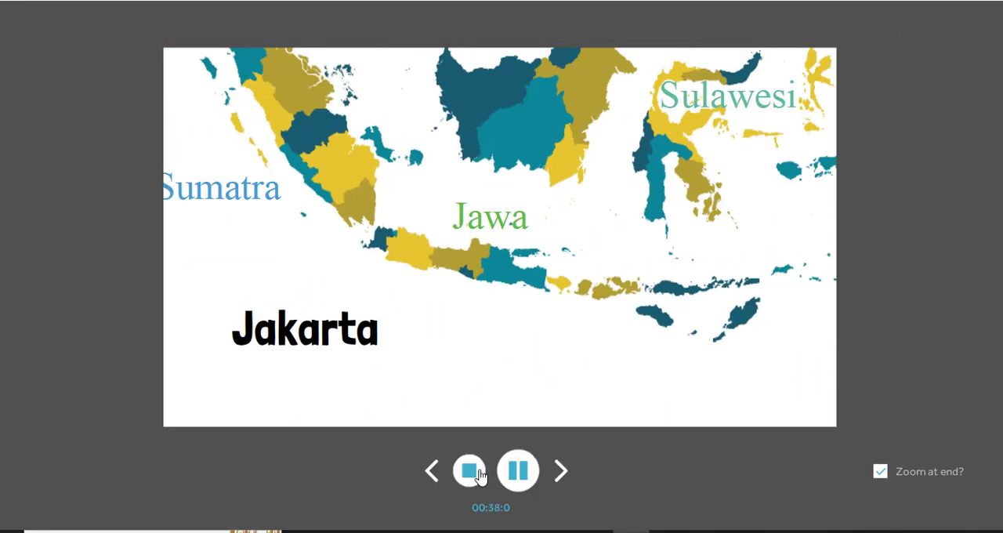
{"action": "left_click", "coordinate": [470, 473]}
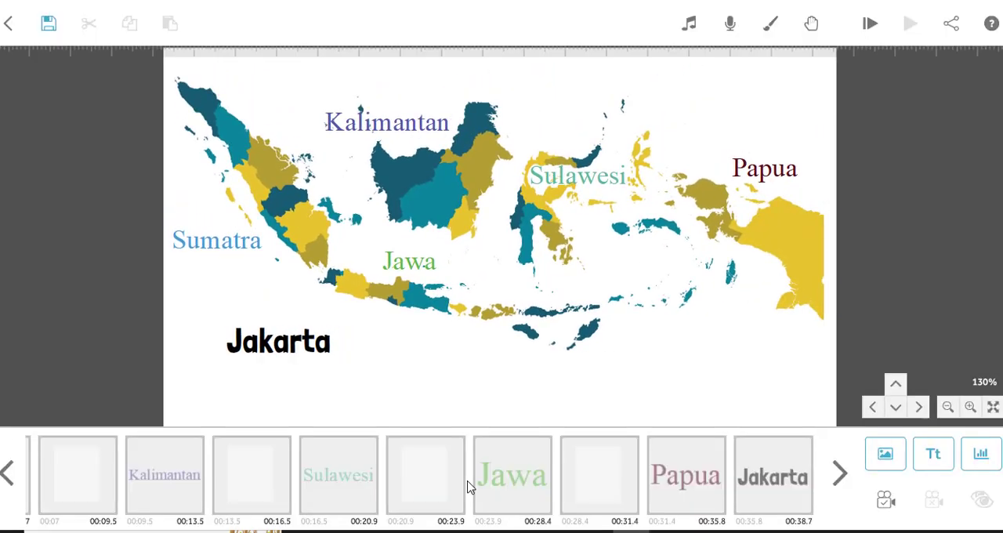
Set the Jakarta text's camera to the full-map view of the blank element before Papua, and preview from Jakarta.
{"action": "left_click", "coordinate": [672, 481]}
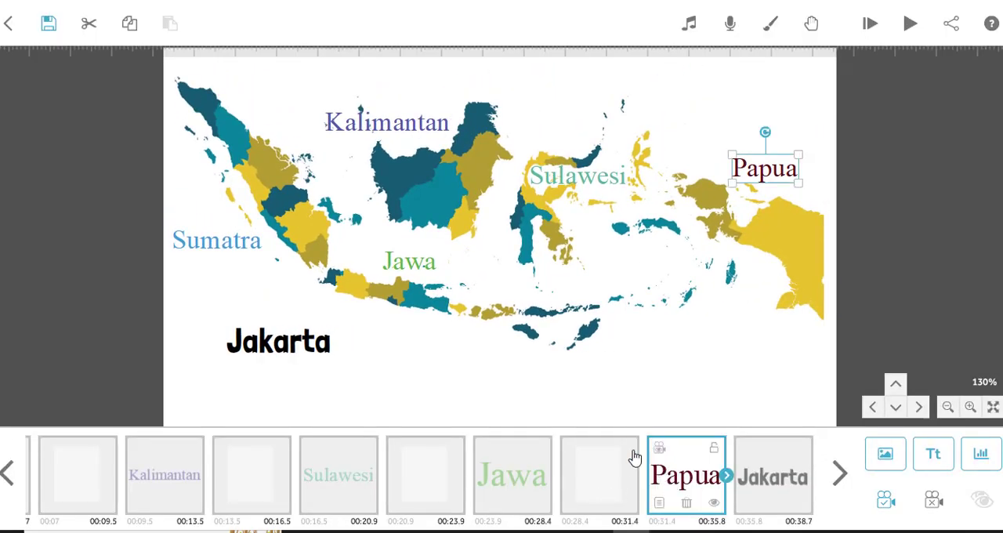
{"action": "left_click", "coordinate": [608, 463]}
{"action": "left_click", "coordinate": [575, 451]}
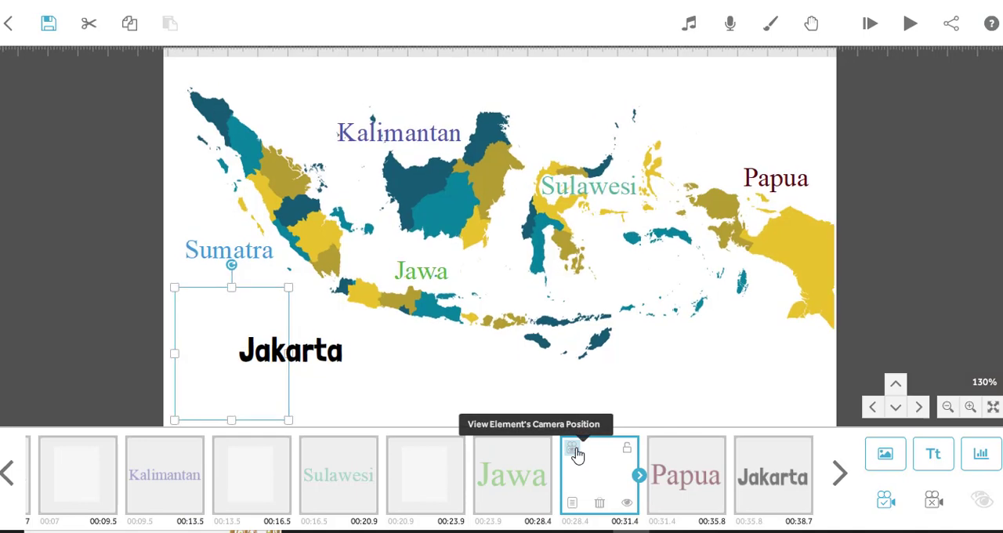
{"action": "left_click", "coordinate": [334, 358]}
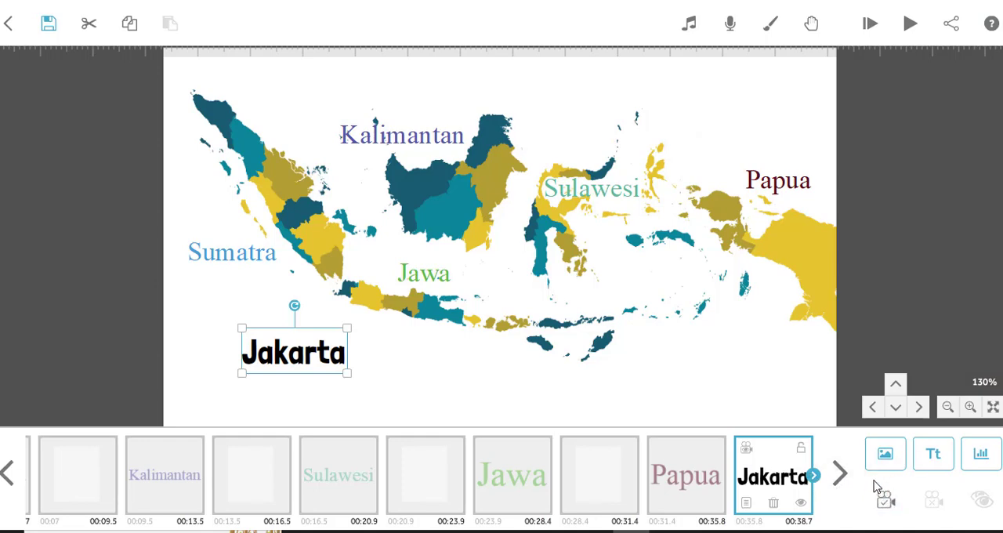
{"action": "left_click", "coordinate": [884, 504]}
{"action": "left_click", "coordinate": [910, 24]}
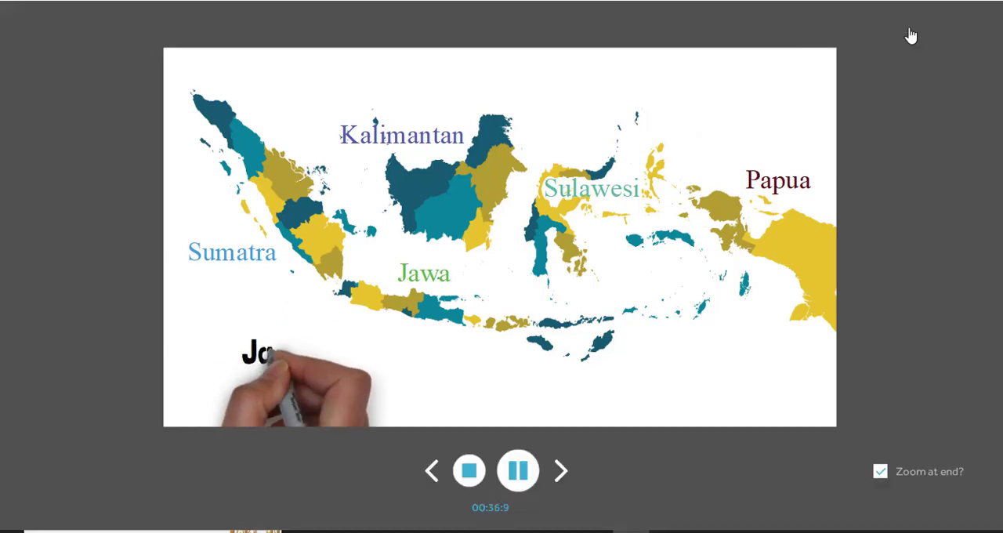
Stop the preview and shift the Jakarta text slightly east on the map.
{"action": "left_click", "coordinate": [468, 478]}
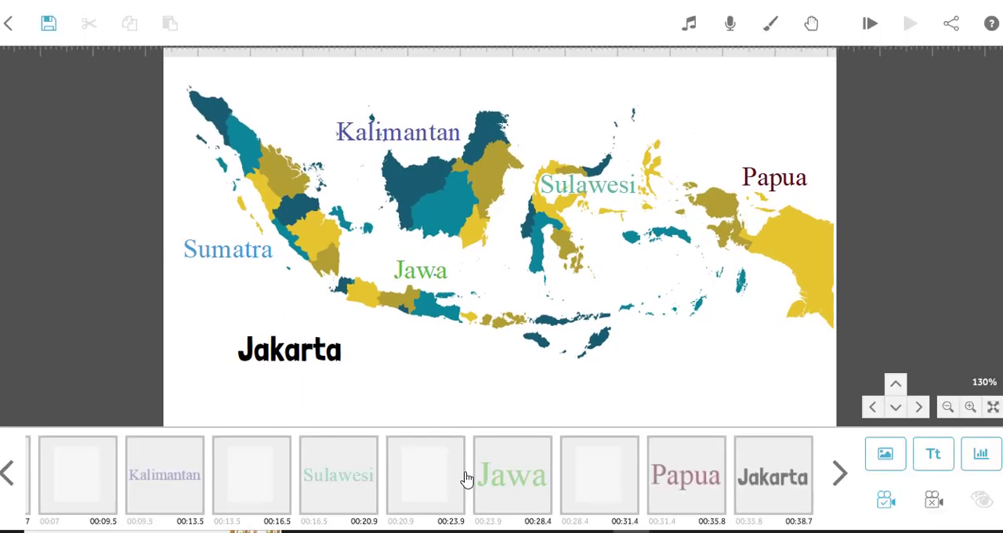
{"action": "left_click", "coordinate": [305, 357]}
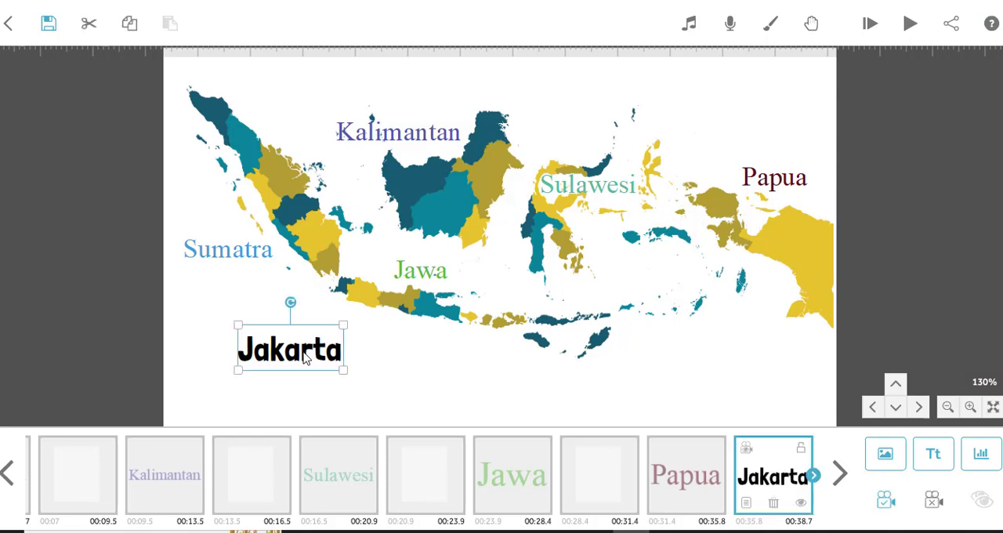
{"action": "left_click_drag", "start_coordinate": [306, 356], "coordinate": [333, 355]}
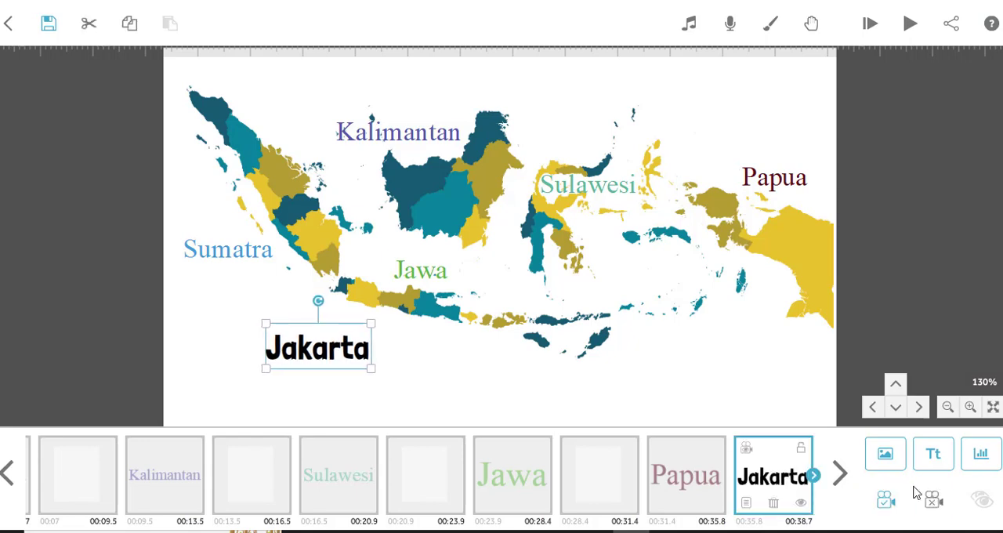
Clear the Jakarta text's camera and set a new camera zoomed in to 190% with the label and Java in view.
{"action": "left_click", "coordinate": [933, 500]}
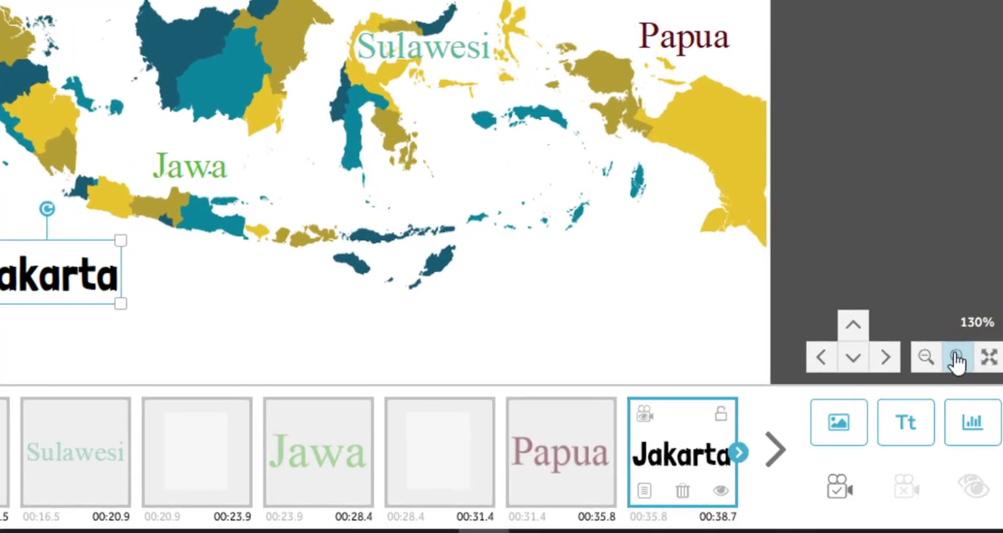
{"action": "left_click", "coordinate": [956, 359]}
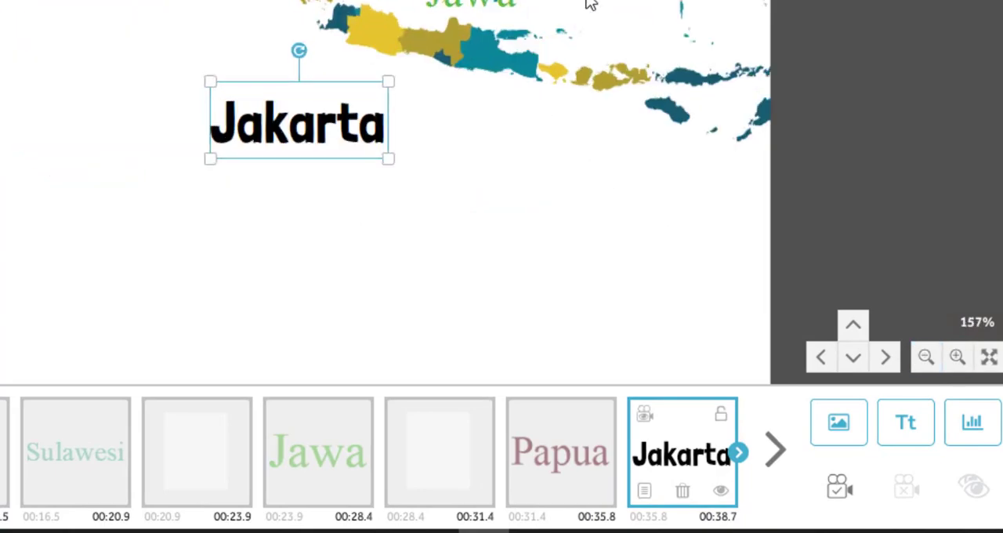
{"action": "left_click_drag", "start_coordinate": [591, 4], "coordinate": [497, 74]}
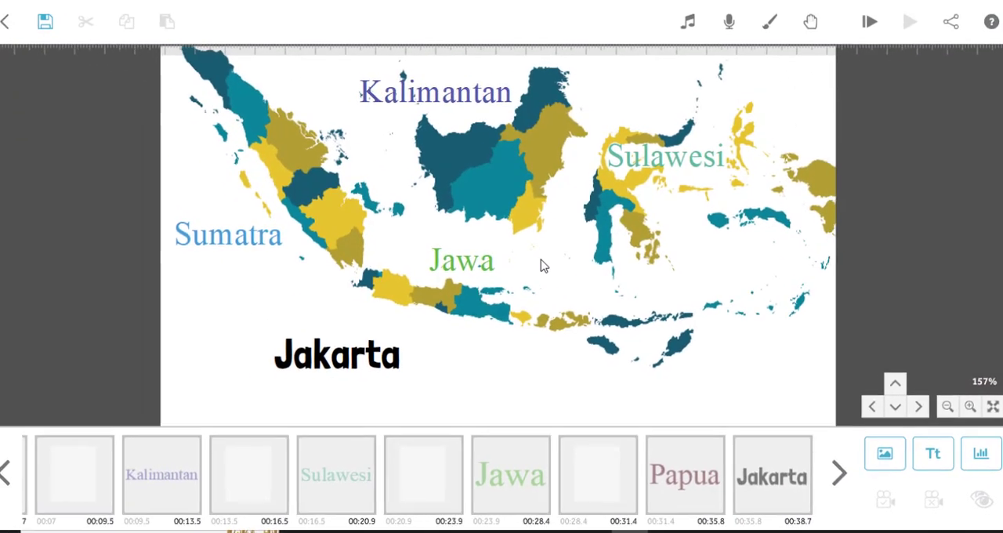
{"action": "left_click", "coordinate": [970, 408]}
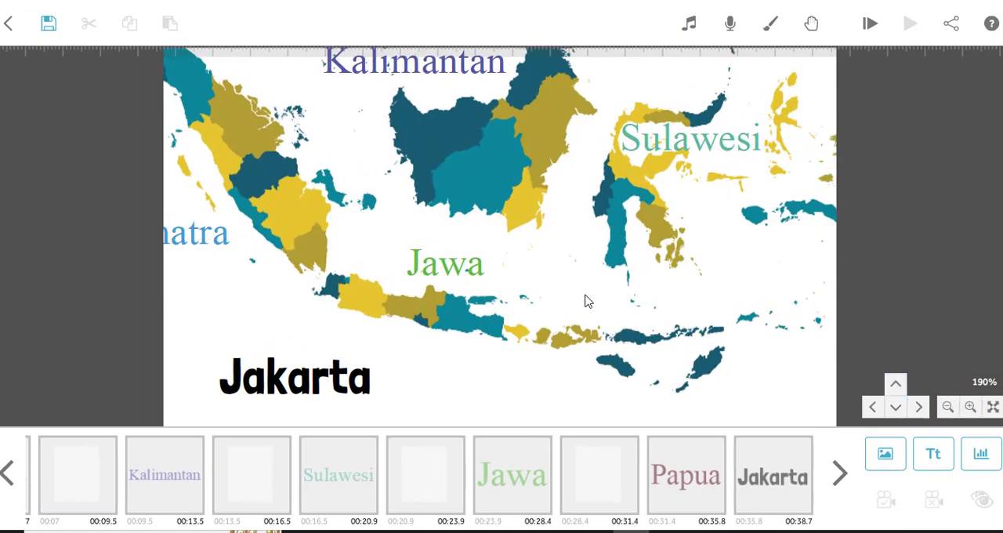
{"action": "left_click_drag", "start_coordinate": [588, 299], "coordinate": [655, 247]}
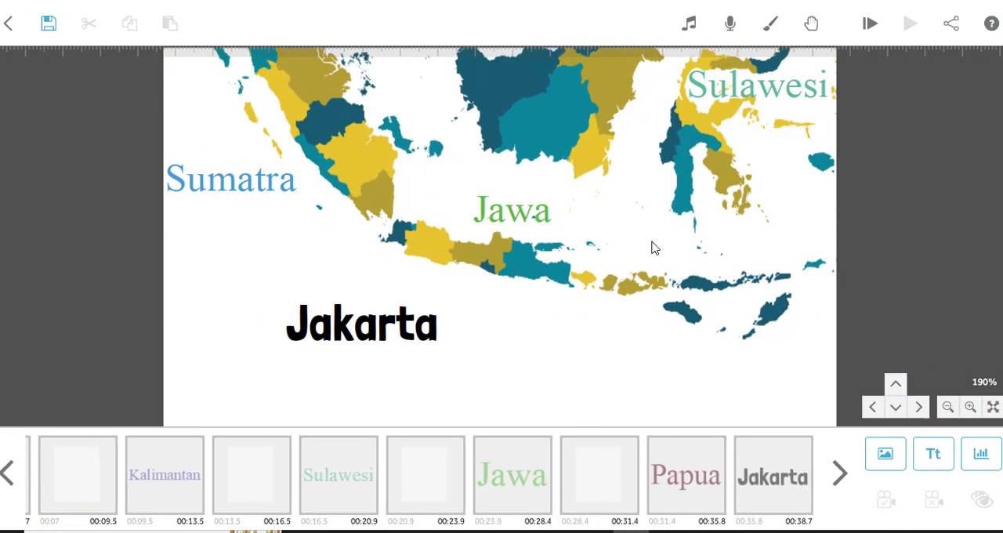
{"action": "left_click", "coordinate": [402, 340]}
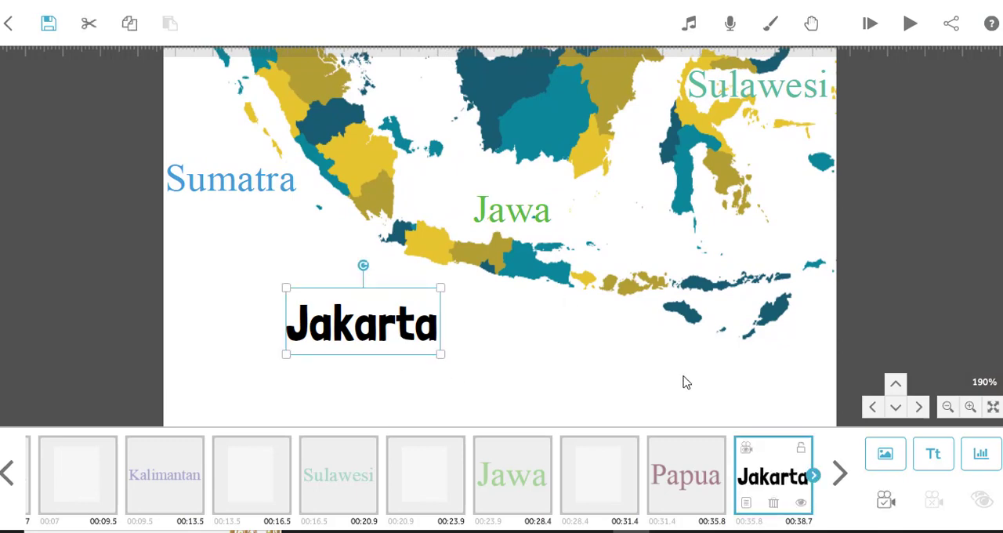
{"action": "left_click", "coordinate": [884, 502]}
View the camera position of the blank element before Papua and preview the animation from that element.
{"action": "left_click", "coordinate": [681, 484]}
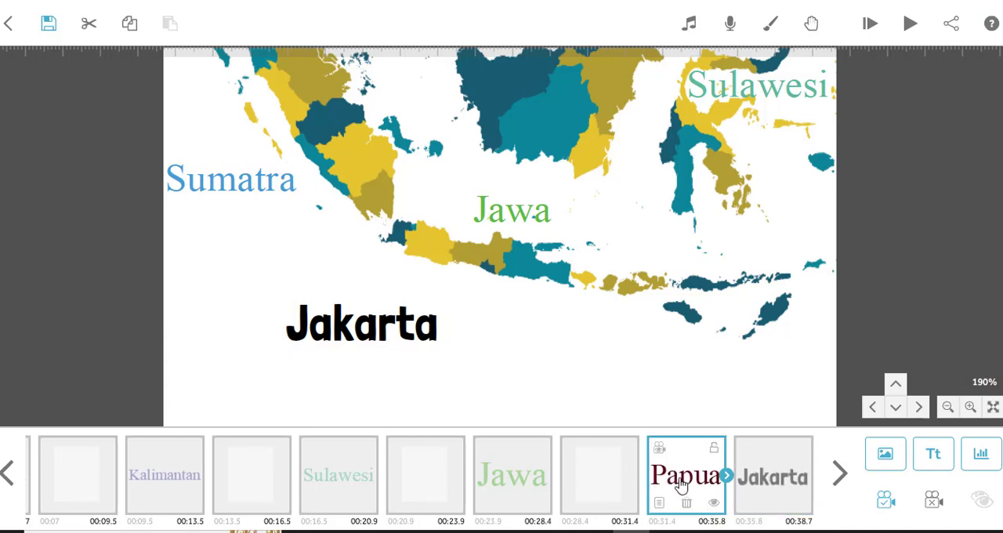
{"action": "left_click", "coordinate": [608, 477]}
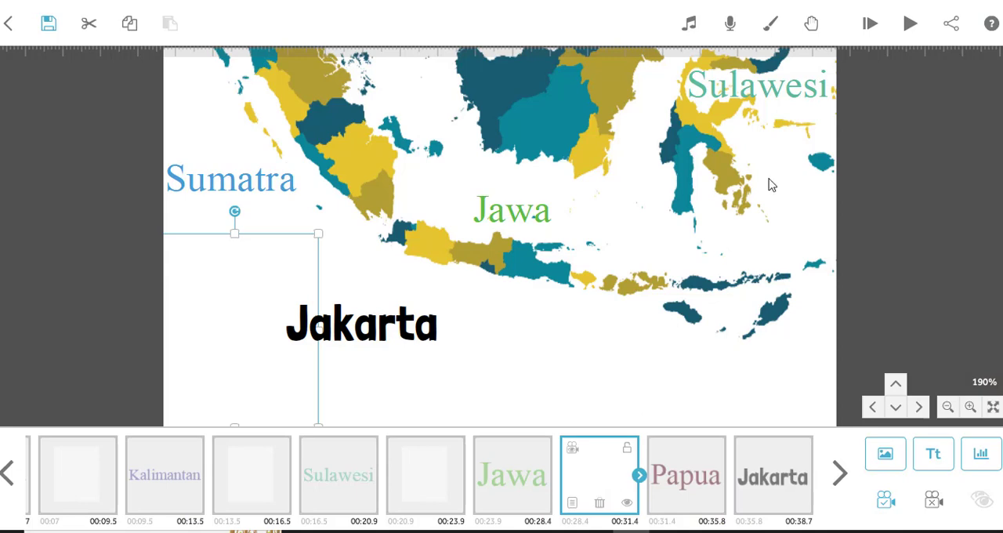
{"action": "left_click", "coordinate": [572, 449]}
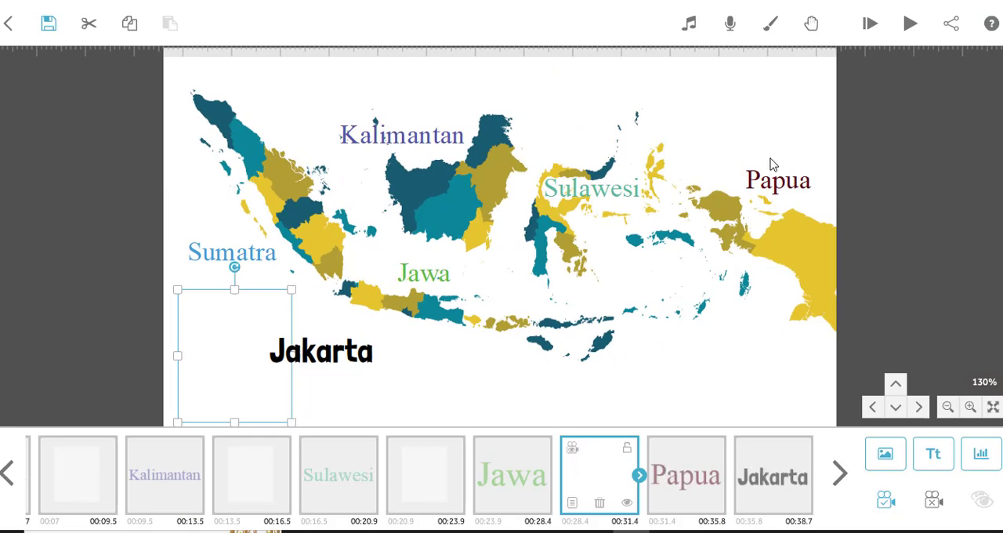
{"action": "left_click", "coordinate": [911, 27]}
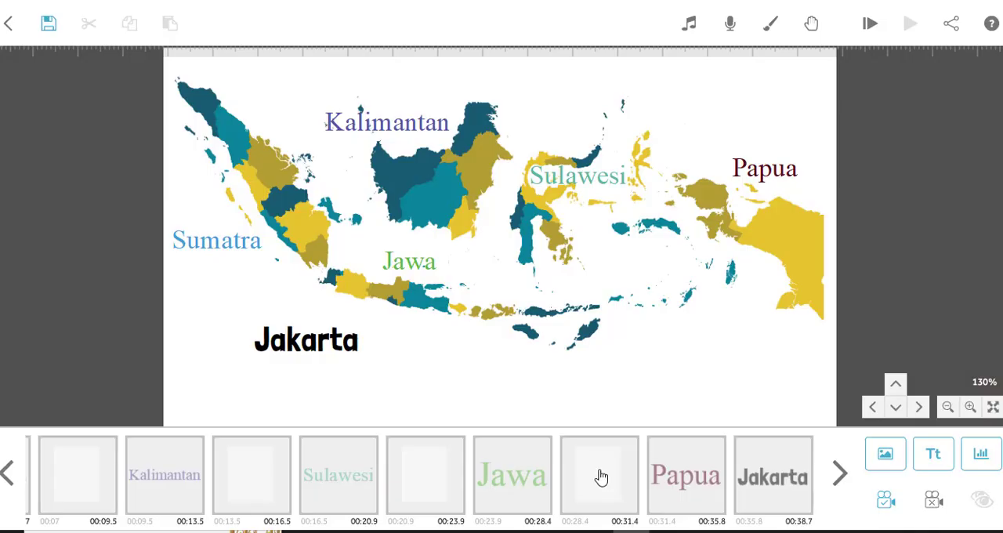
Duplicate the blank element before Papua and place the copy between Papua and Jakarta in the timeline.
{"action": "left_click", "coordinate": [601, 477]}
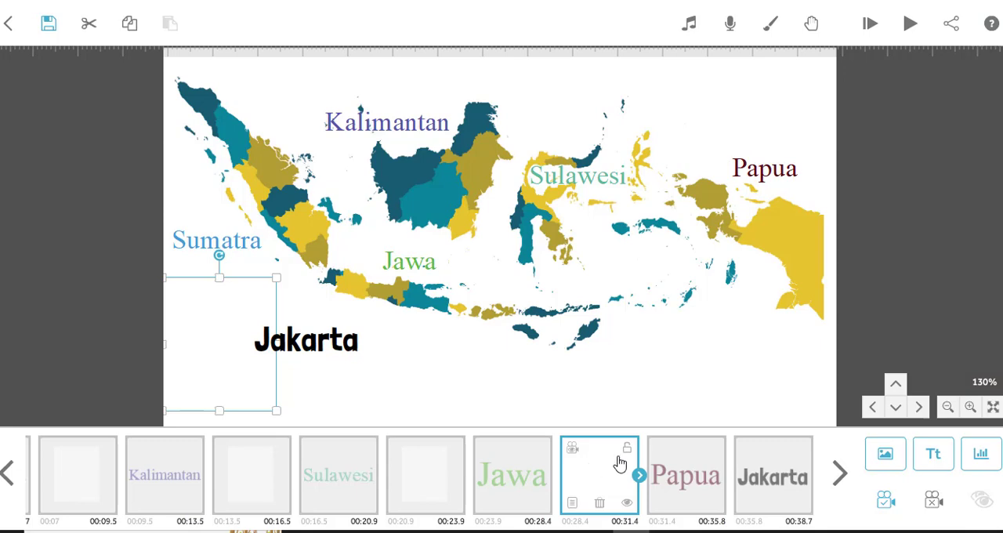
{"action": "left_click", "coordinate": [793, 476]}
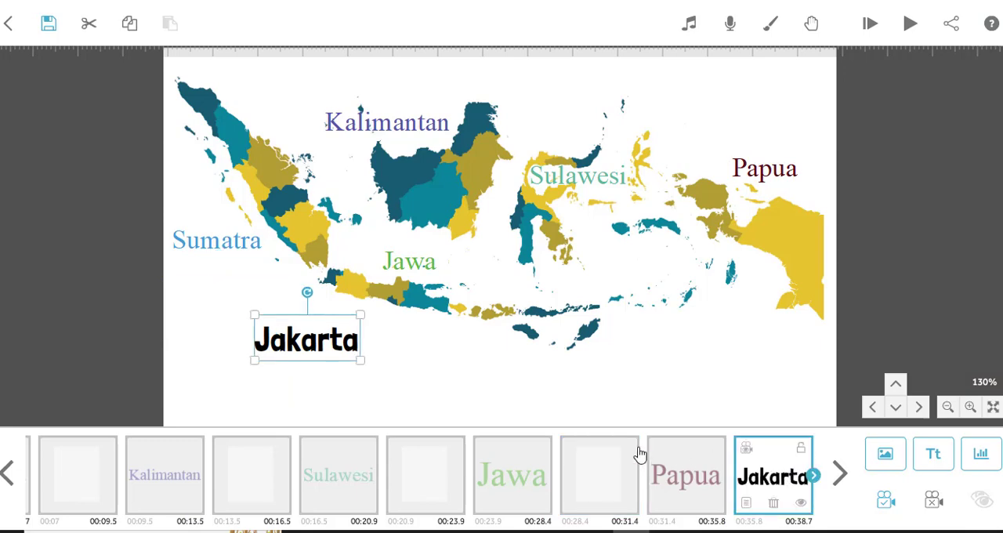
{"action": "left_click", "coordinate": [597, 470]}
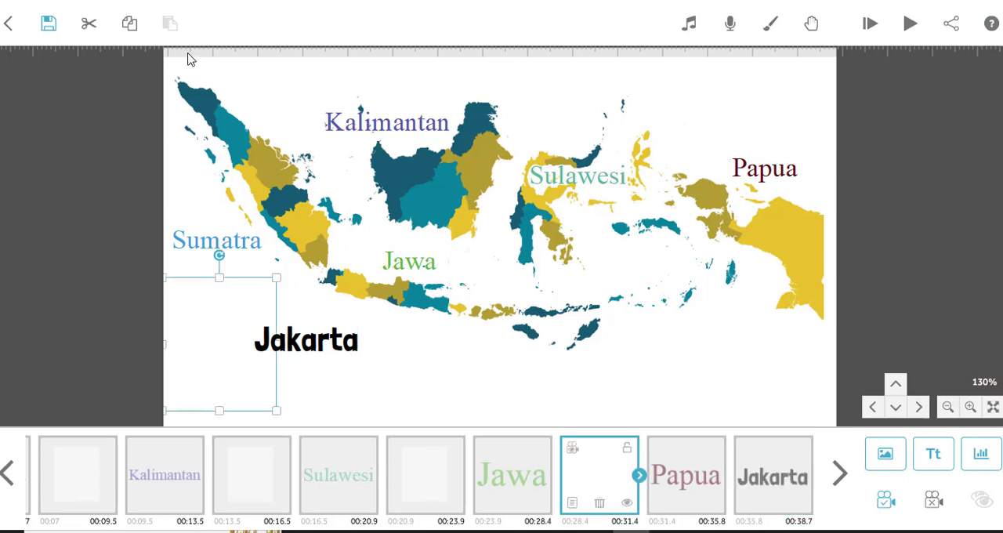
{"action": "left_click", "coordinate": [129, 27]}
{"action": "left_click", "coordinate": [170, 24]}
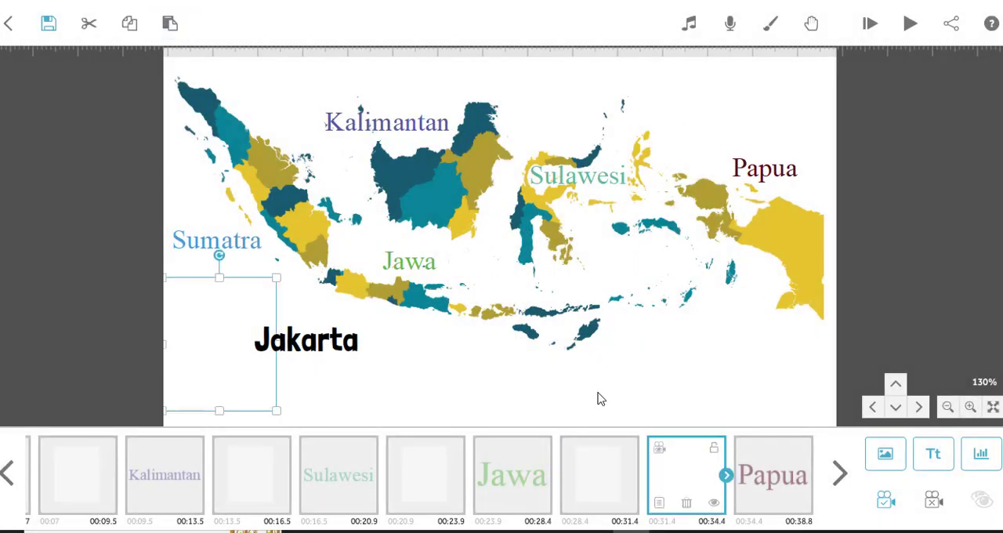
{"action": "left_click_drag", "start_coordinate": [692, 478], "coordinate": [794, 483]}
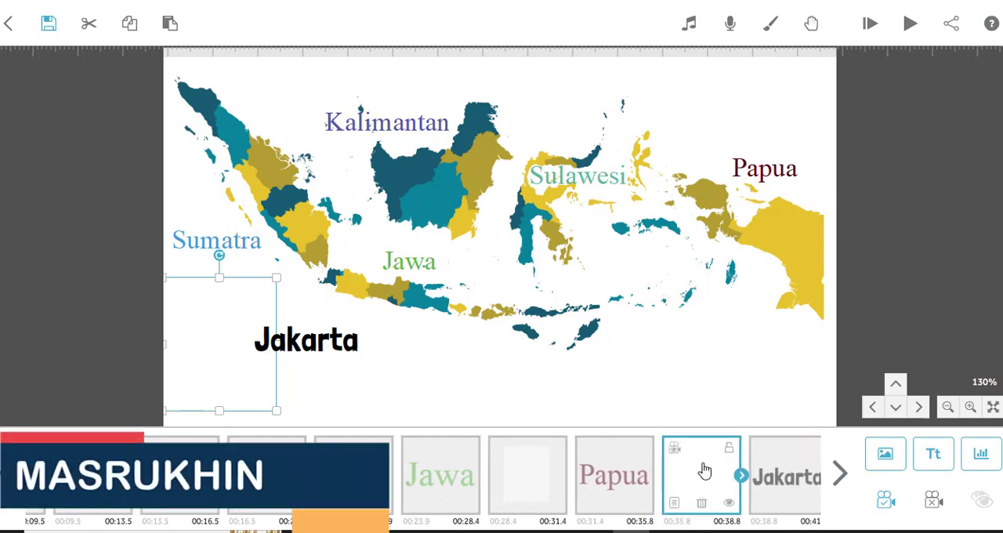
{"action": "mouse_move", "coordinate": [702, 473]}
{"action": "left_mouse_down"}
{"action": "mouse_move", "coordinate": [772, 475]}
{"action": "mouse_move", "coordinate": [580, 481]}
{"action": "mouse_move", "coordinate": [689, 476]}
{"action": "left_mouse_up"}
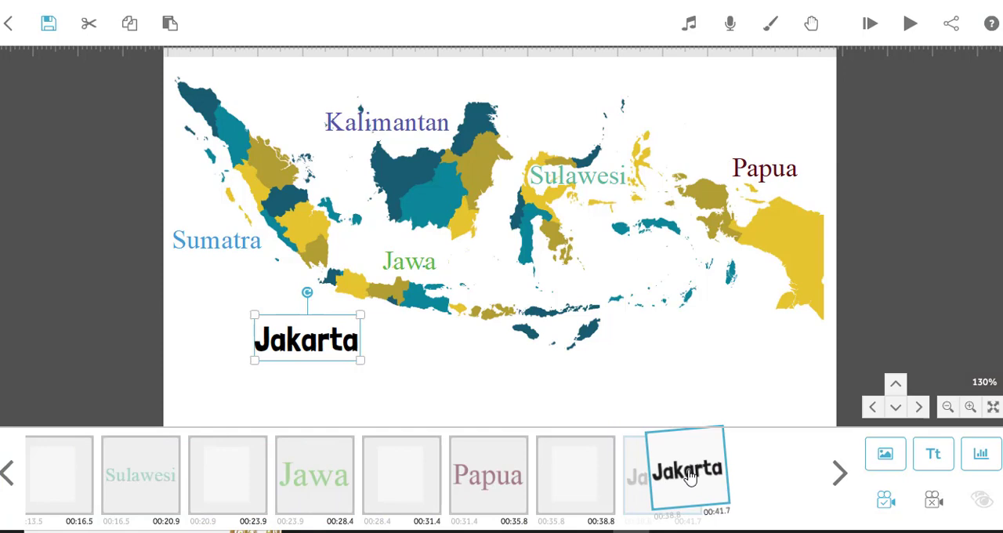
{"action": "left_click_drag", "start_coordinate": [690, 475], "coordinate": [689, 472]}
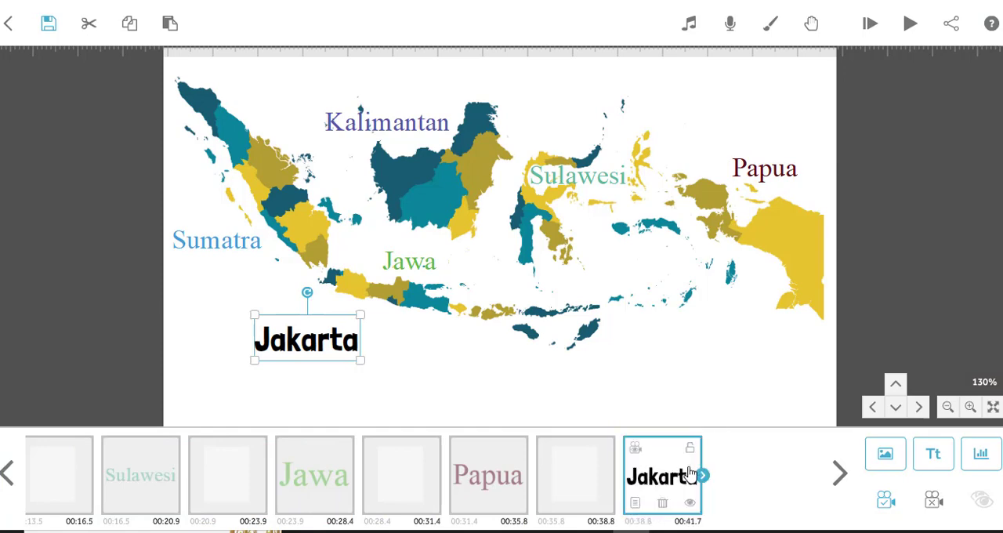
Duplicate the blank element before Jakarta and place the copy after Jakarta at the end of the timeline.
{"action": "left_click", "coordinate": [578, 481]}
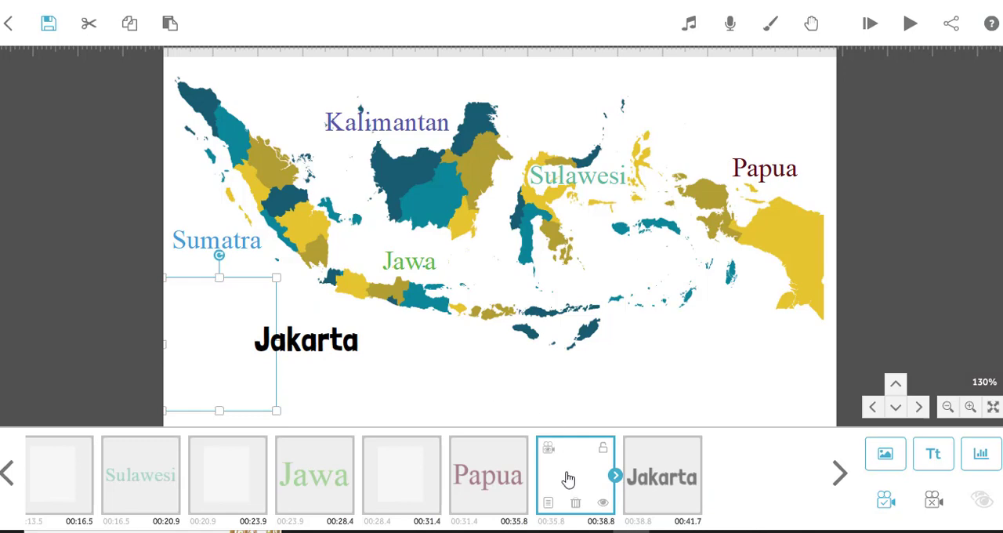
{"action": "left_click", "coordinate": [129, 24]}
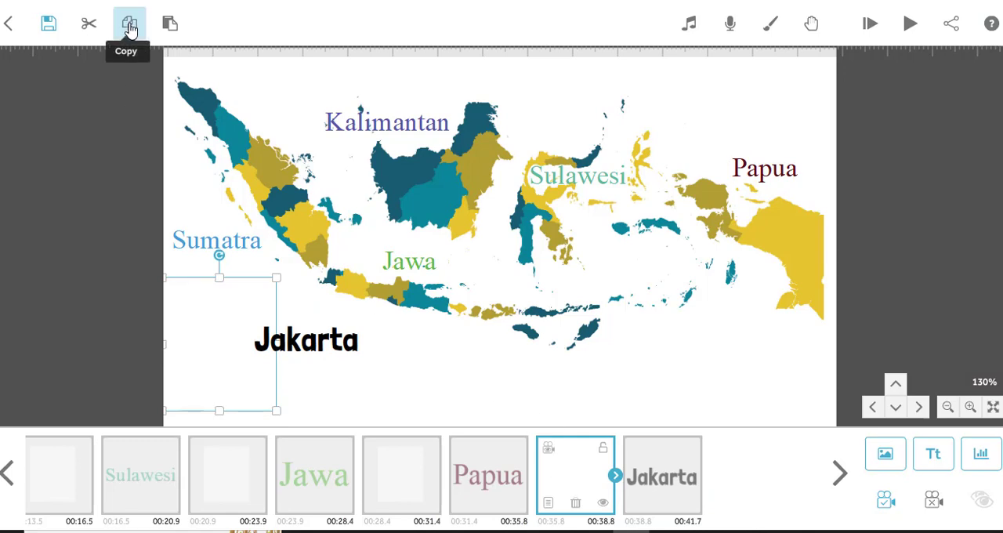
{"action": "left_click", "coordinate": [169, 23]}
{"action": "left_click", "coordinate": [627, 451]}
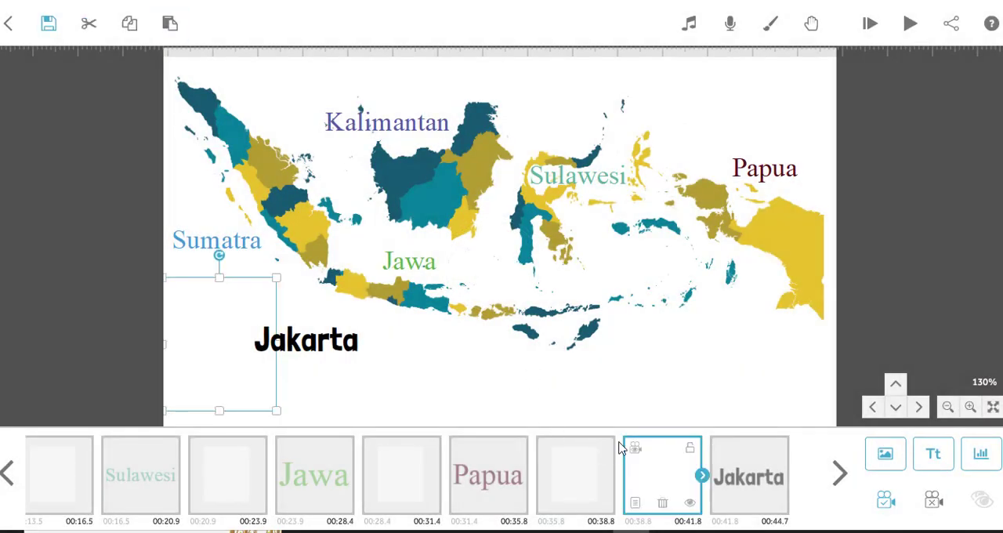
{"action": "left_click_drag", "start_coordinate": [655, 481], "coordinate": [731, 491]}
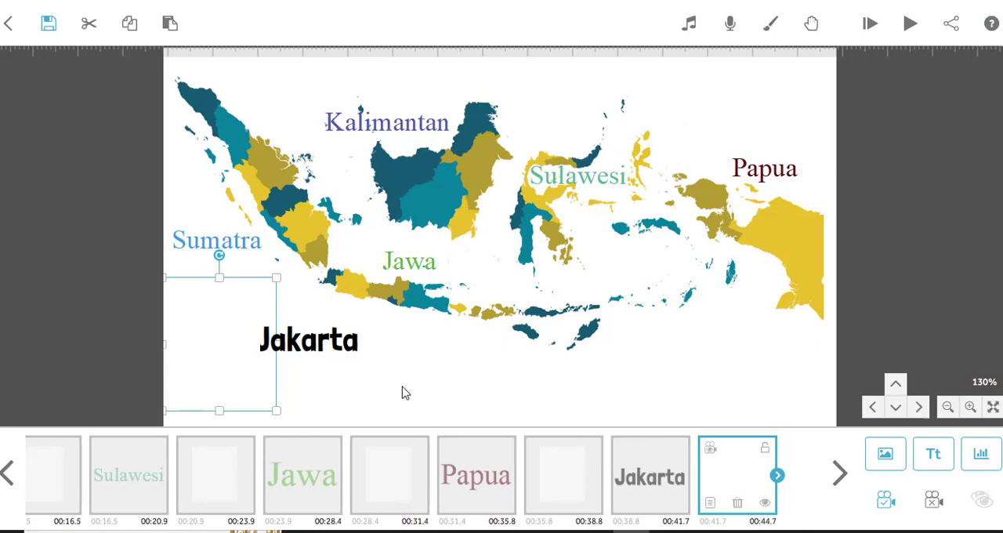
Add the text "Surabaya" in Londrina Solid Regular and place it above the Sulawesi label, north of the island.
{"action": "left_click", "coordinate": [634, 151]}
{"action": "left_click_drag", "start_coordinate": [634, 151], "coordinate": [570, 24]}
{"action": "left_click_drag", "start_coordinate": [551, 133], "coordinate": [586, 336]}
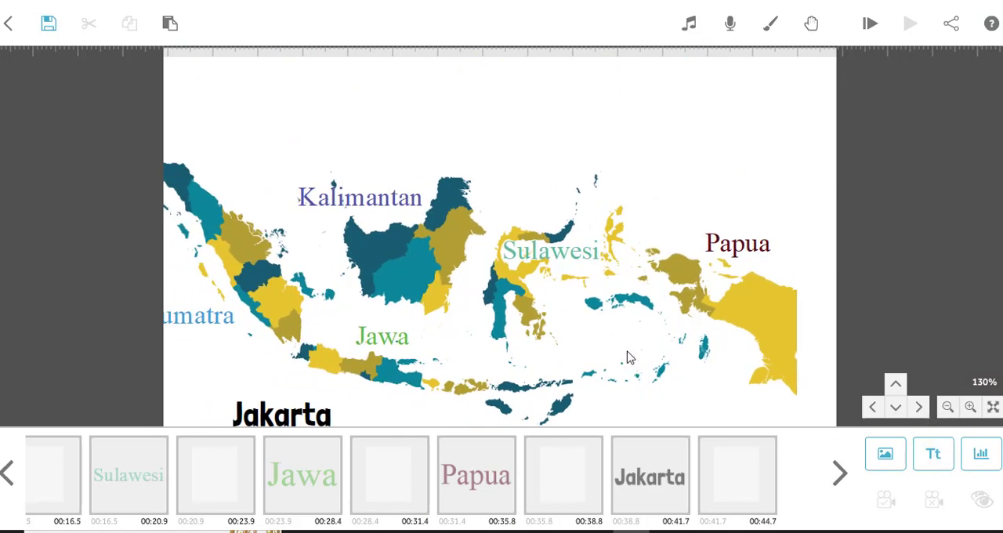
{"action": "left_click_drag", "start_coordinate": [626, 357], "coordinate": [651, 318]}
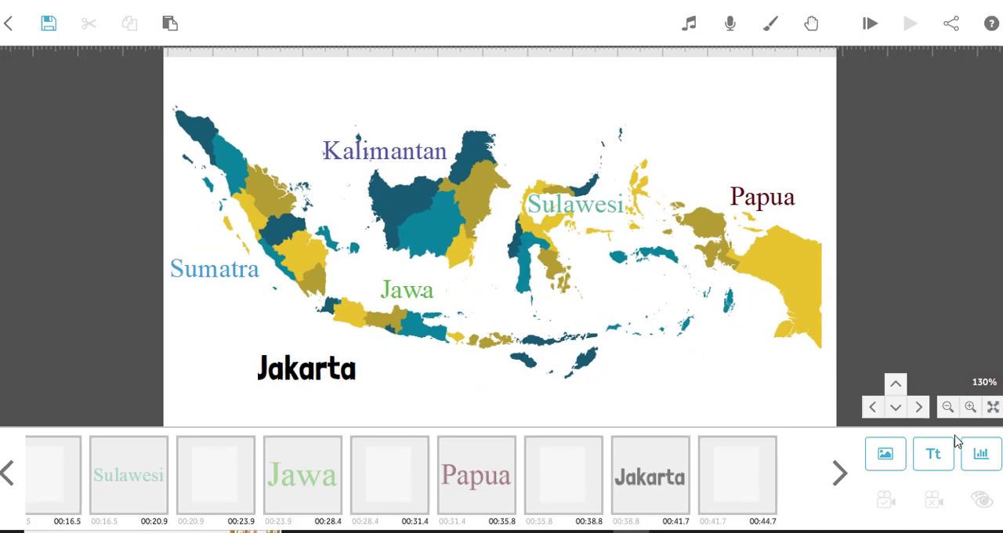
{"action": "left_click", "coordinate": [934, 458]}
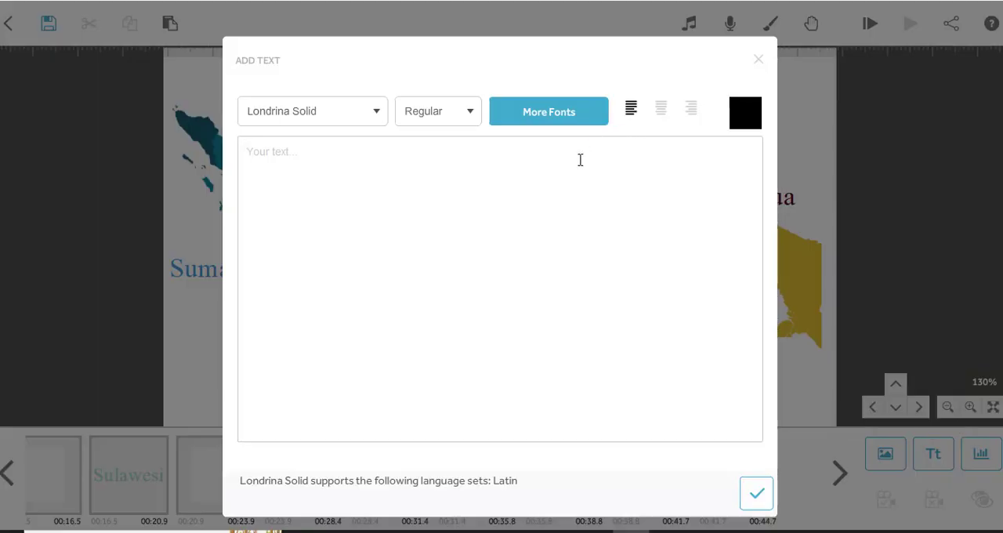
{"action": "type", "text": "Surabaya"}
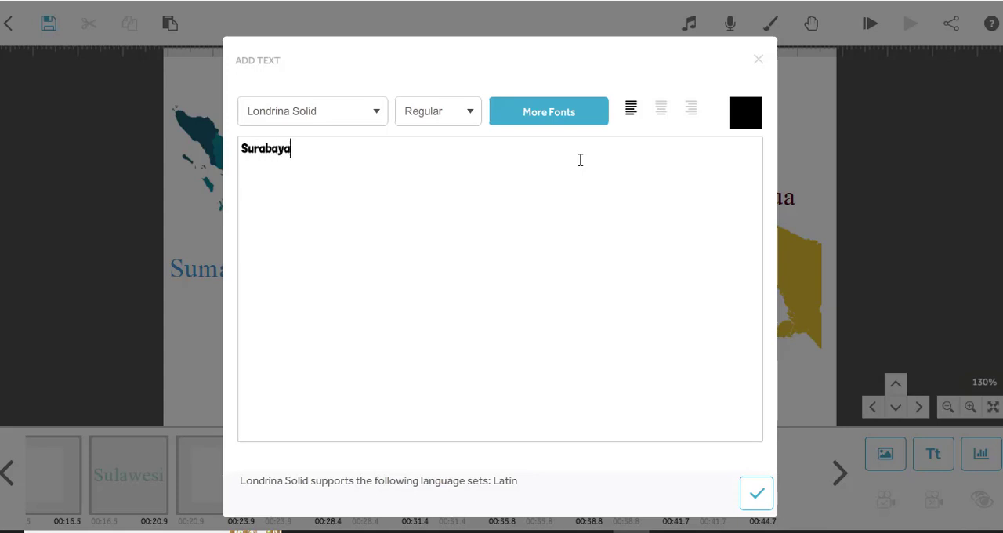
{"action": "left_click", "coordinate": [757, 495]}
{"action": "left_click_drag", "start_coordinate": [516, 244], "coordinate": [630, 124]}
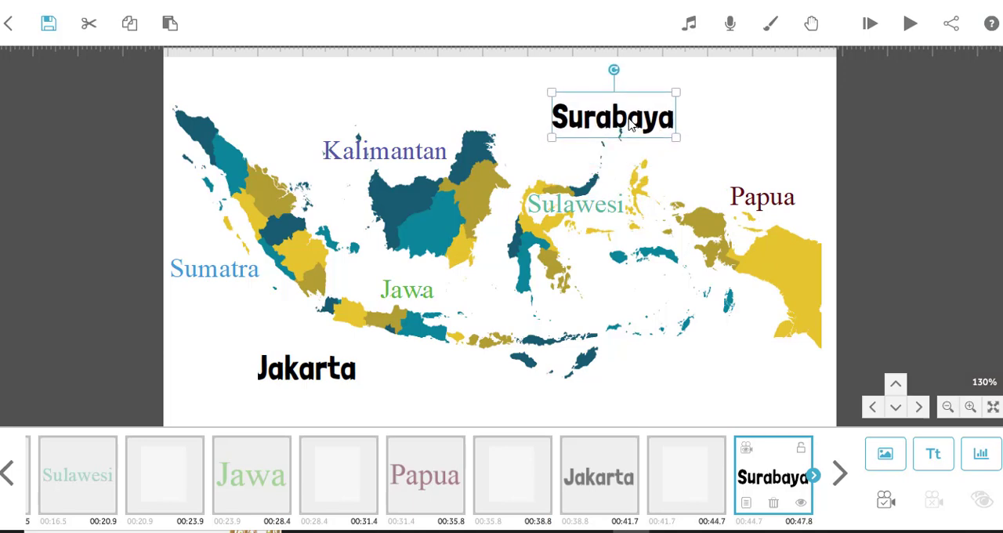
Set the Surabaya text's camera to a view zoomed in to 158% with the label near the centre.
{"action": "left_click", "coordinate": [970, 406]}
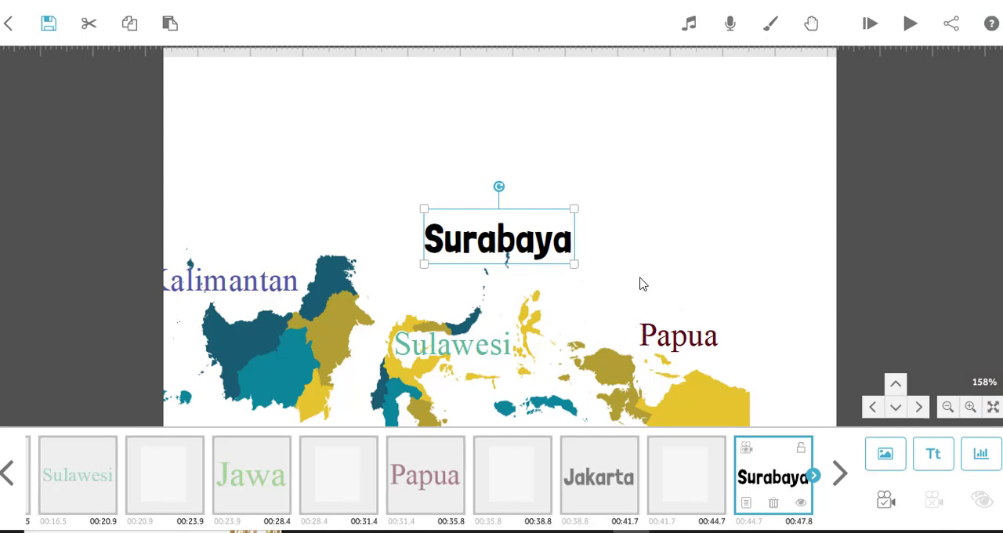
{"action": "left_click_drag", "start_coordinate": [642, 284], "coordinate": [719, 263]}
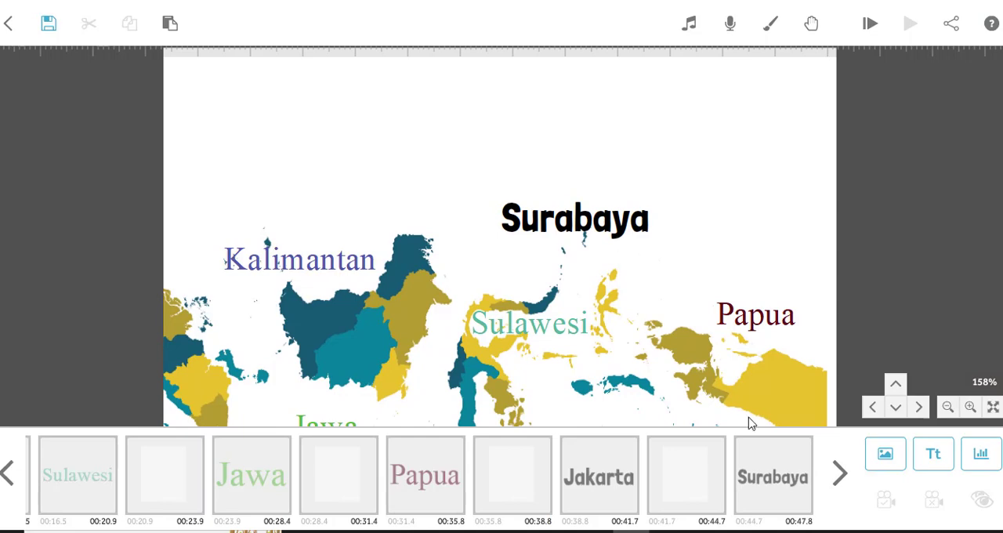
{"action": "left_click", "coordinate": [773, 476]}
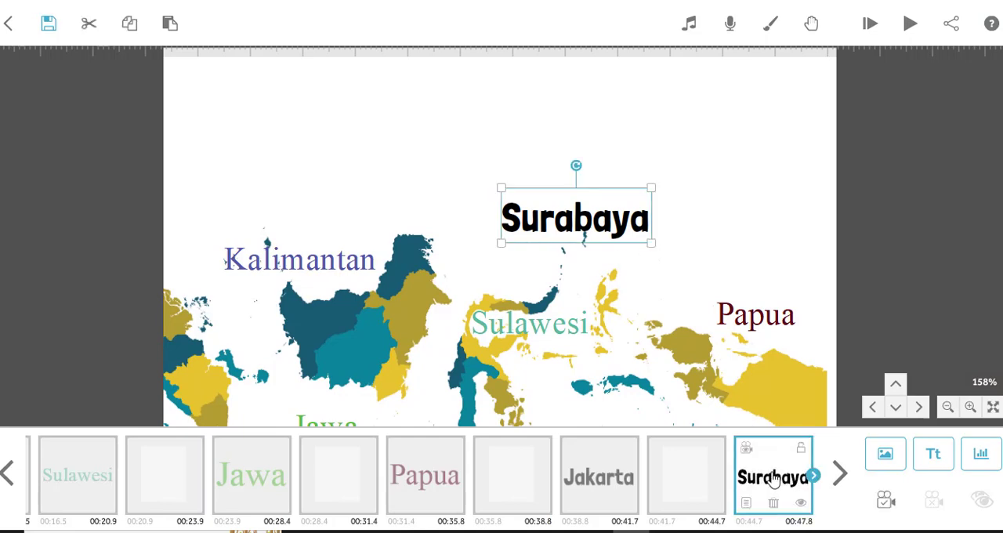
{"action": "left_click", "coordinate": [884, 501]}
View the camera position of the blank element after Jakarta, and preview the animation from the blank element before Jakarta.
{"action": "left_click", "coordinate": [691, 463]}
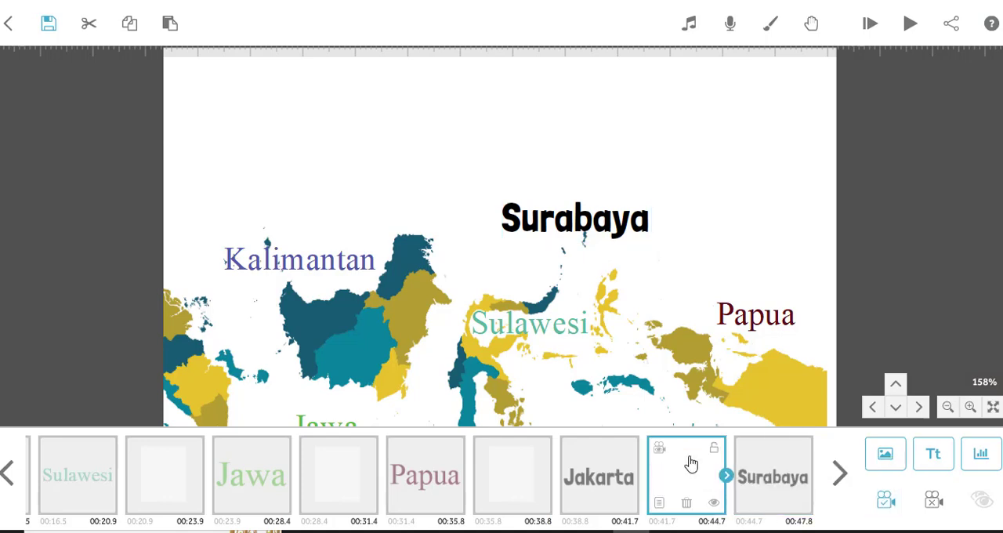
{"action": "left_click", "coordinate": [659, 450]}
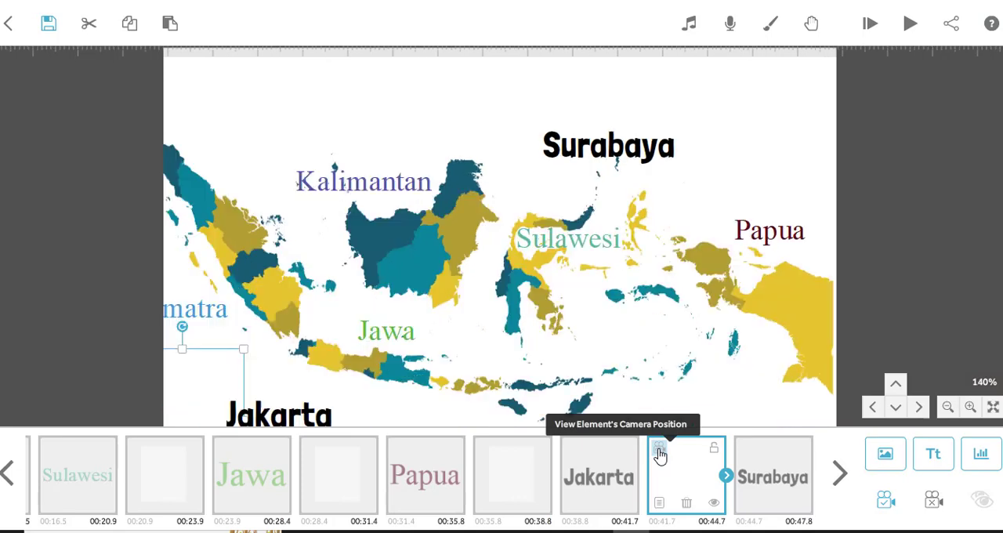
{"action": "left_click", "coordinate": [606, 480]}
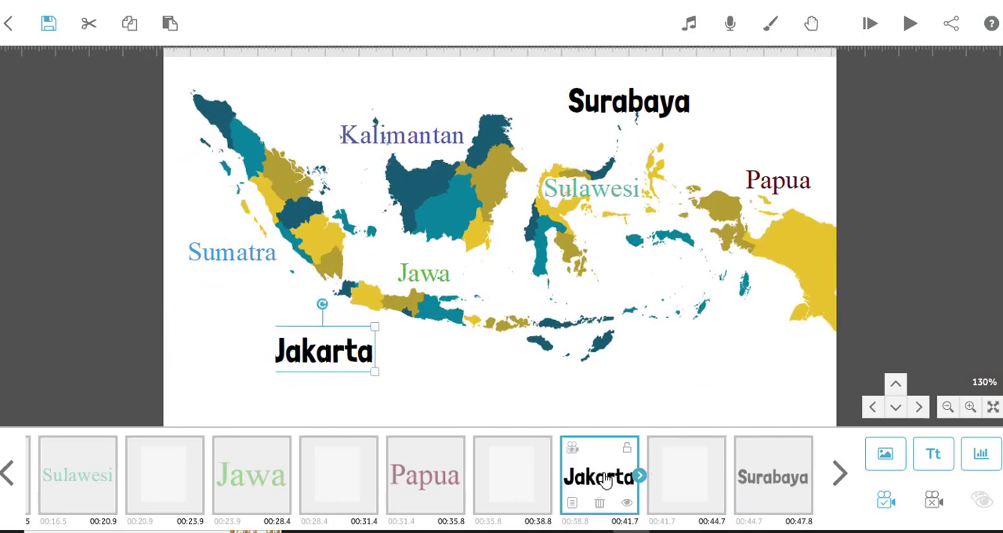
{"action": "left_click", "coordinate": [685, 484]}
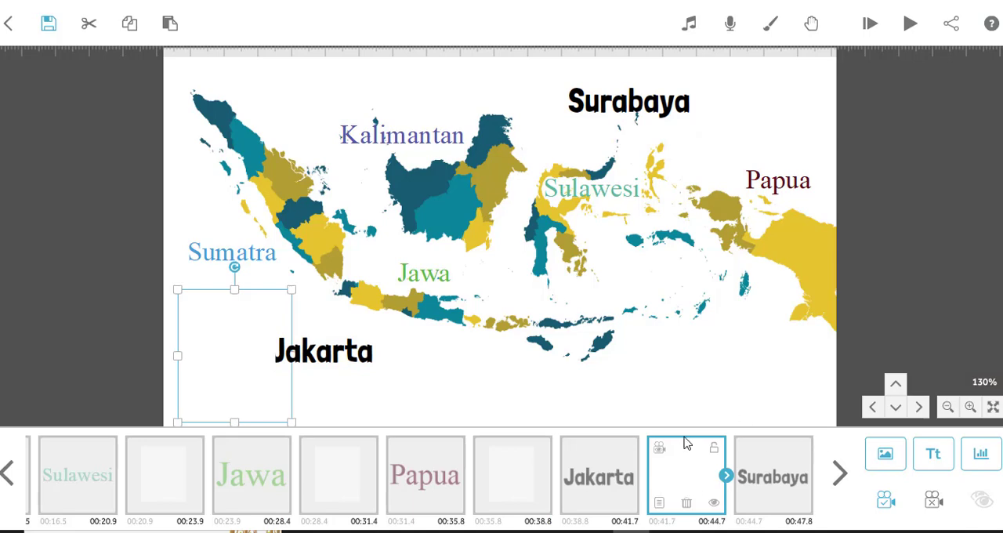
{"action": "left_click", "coordinate": [523, 479]}
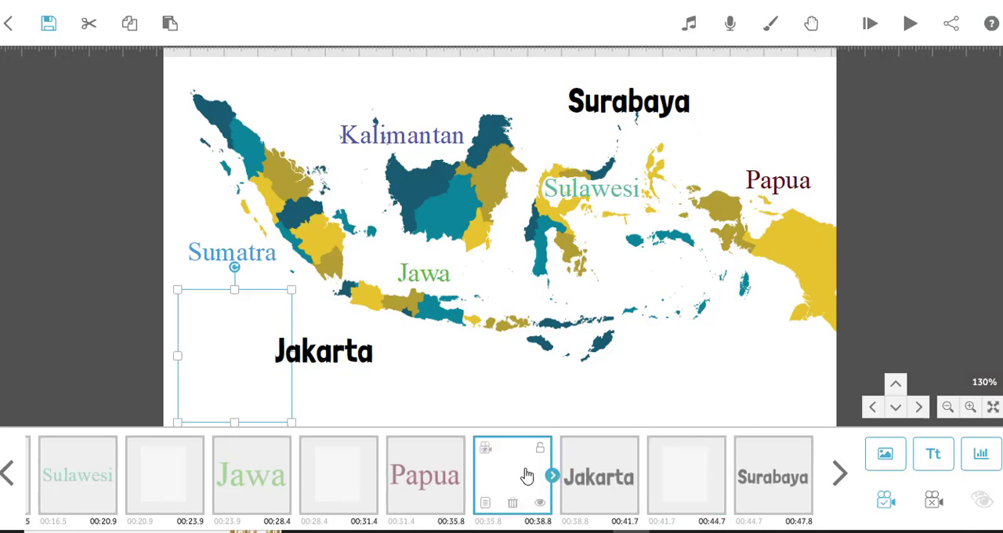
{"action": "left_click", "coordinate": [910, 24]}
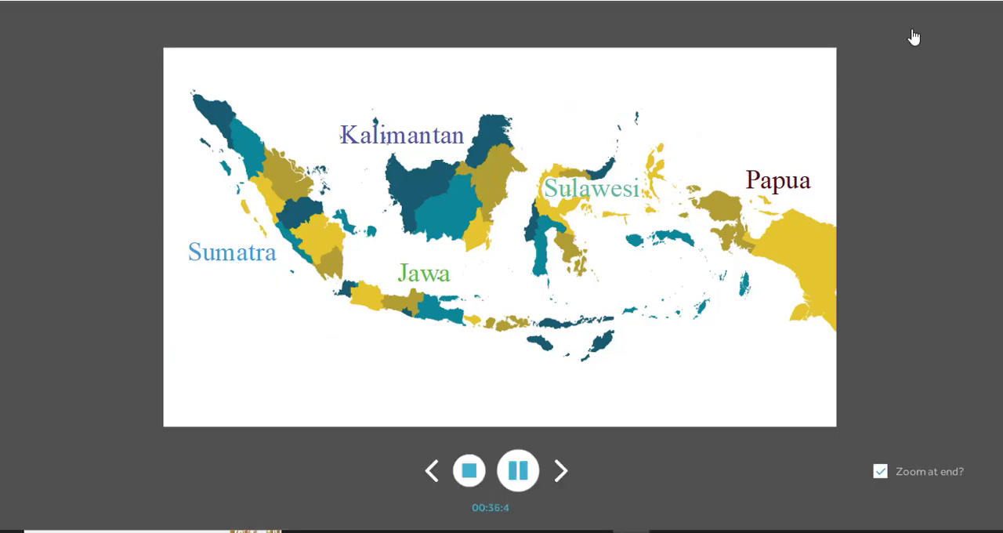